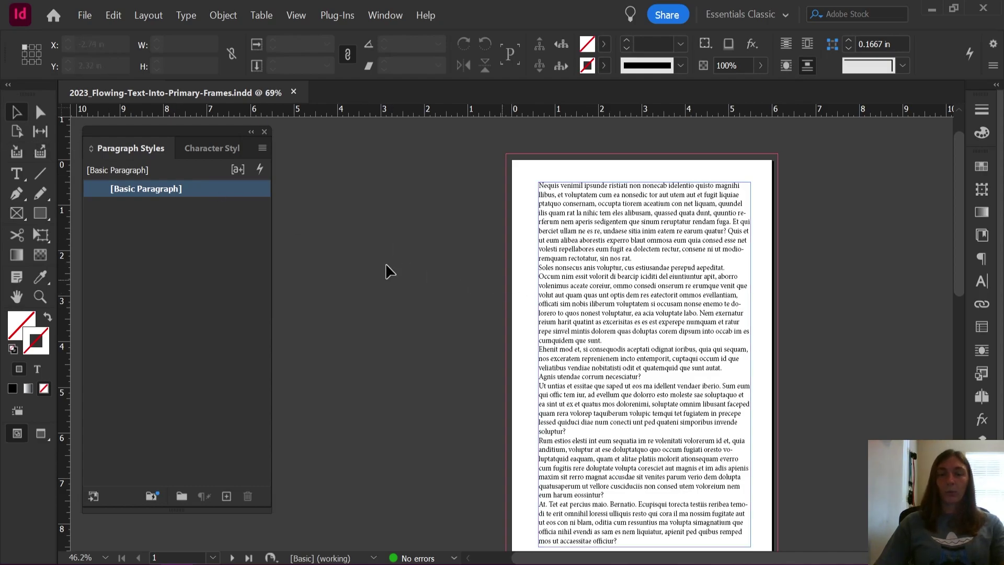
Select and inspect page 1's full-width main text frame, then deselect it.
{"action": "left_click_drag", "start_coordinate": [399, 298], "coordinate": [367, 291]}
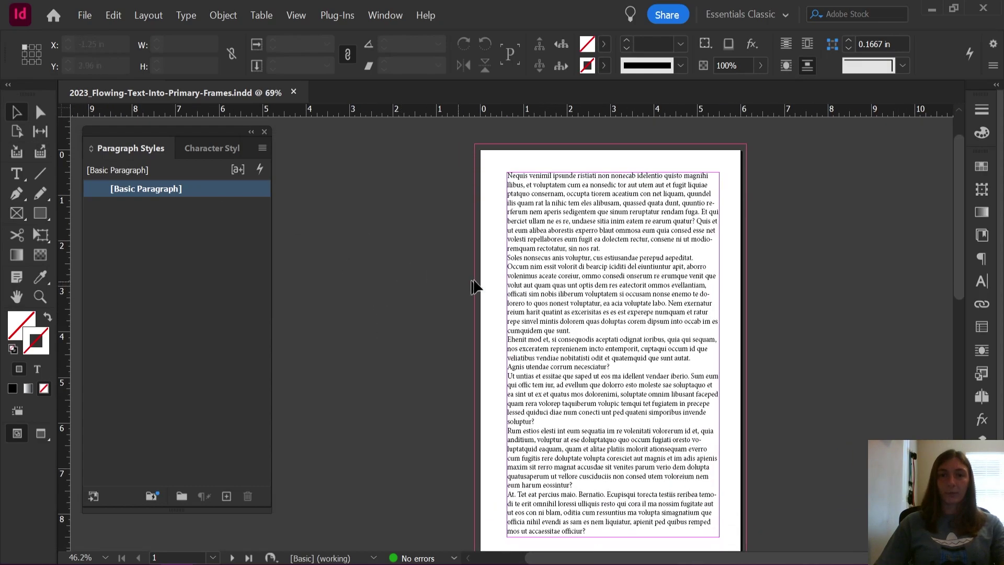
{"action": "left_click", "coordinate": [518, 280]}
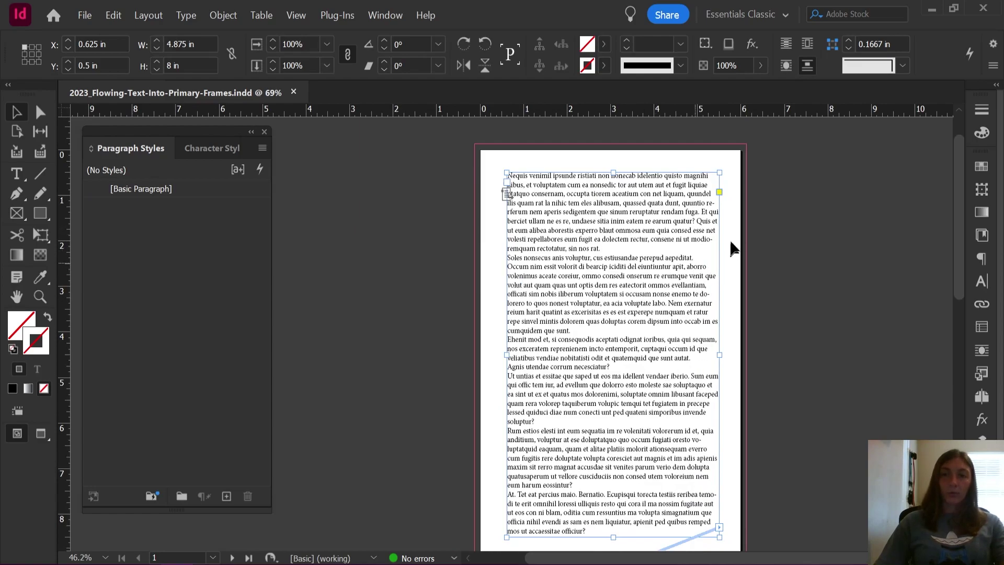
{"action": "scroll", "coordinate": [510, 196], "scroll_direction": "up", "scroll_amount": 6}
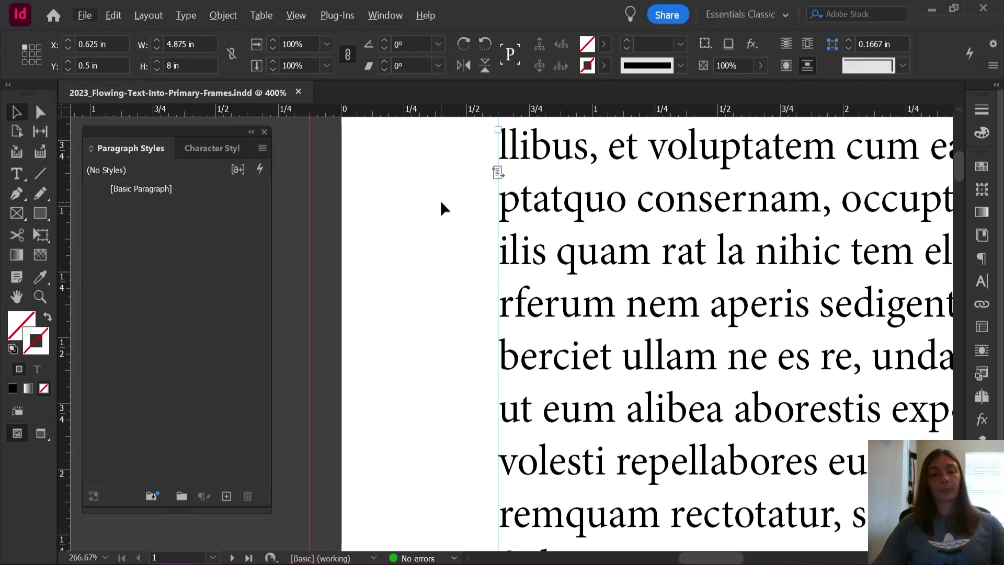
{"action": "scroll", "coordinate": [374, 256], "scroll_direction": "down", "scroll_amount": 3}
{"action": "scroll", "coordinate": [471, 224], "scroll_direction": "down", "scroll_amount": 3}
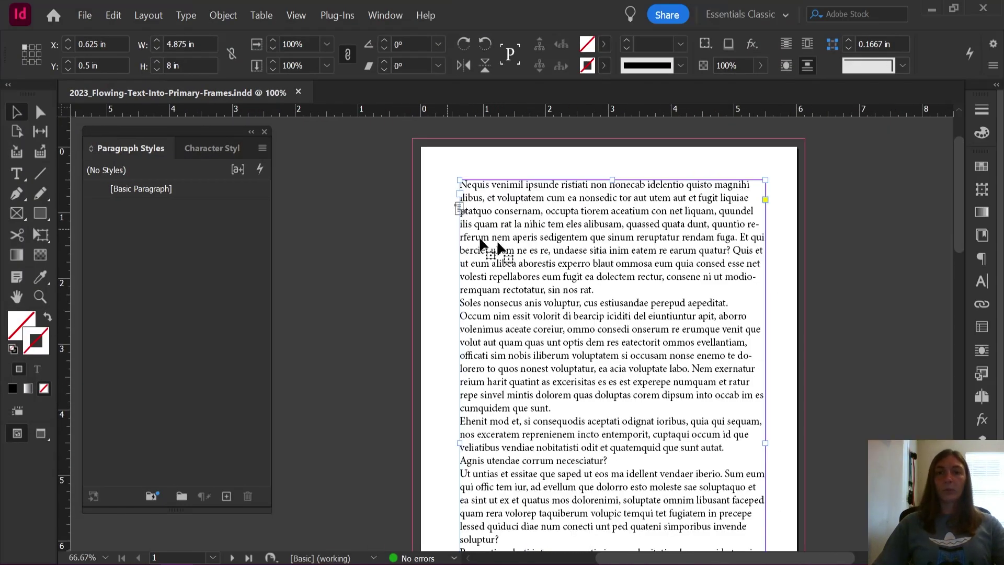
{"action": "left_click", "coordinate": [791, 249]}
{"action": "scroll", "coordinate": [732, 313], "scroll_direction": "down", "scroll_amount": 2}
{"action": "scroll", "coordinate": [763, 342], "scroll_direction": "up", "scroll_amount": 1}
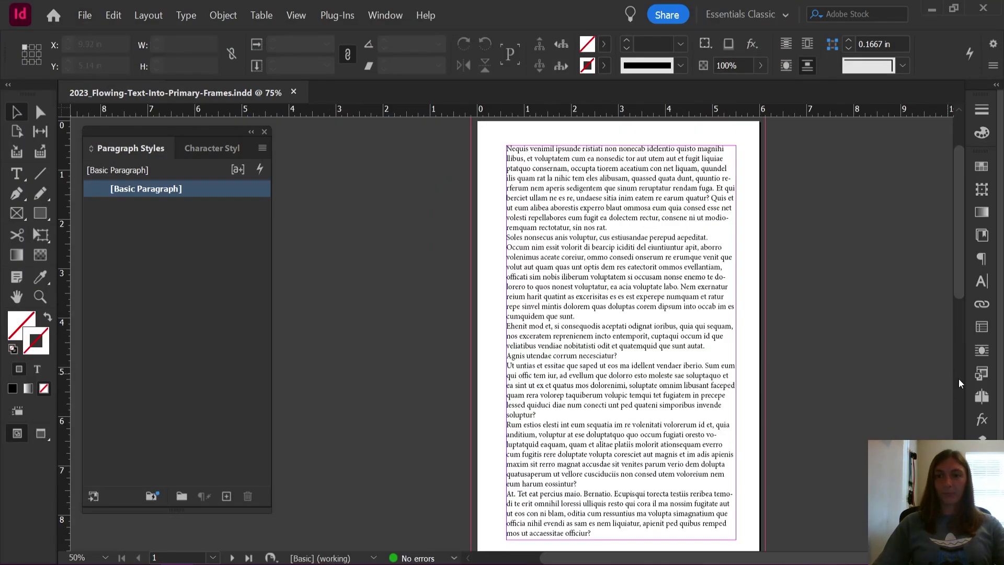
Narrow the Pages panel and apply the B-2-Column master to page 1.
{"action": "left_click", "coordinate": [981, 396]}
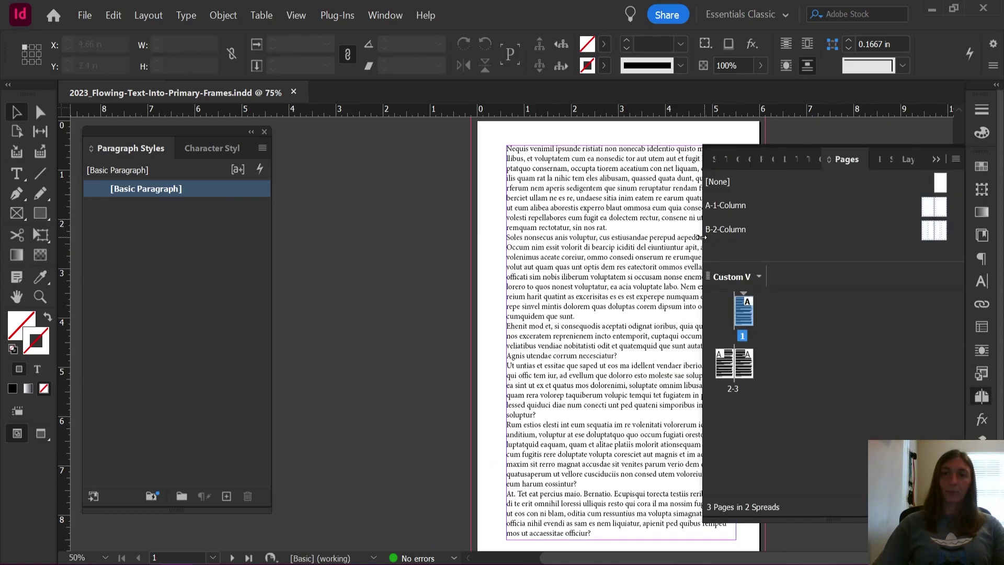
{"action": "left_click_drag", "start_coordinate": [703, 237], "coordinate": [787, 237]}
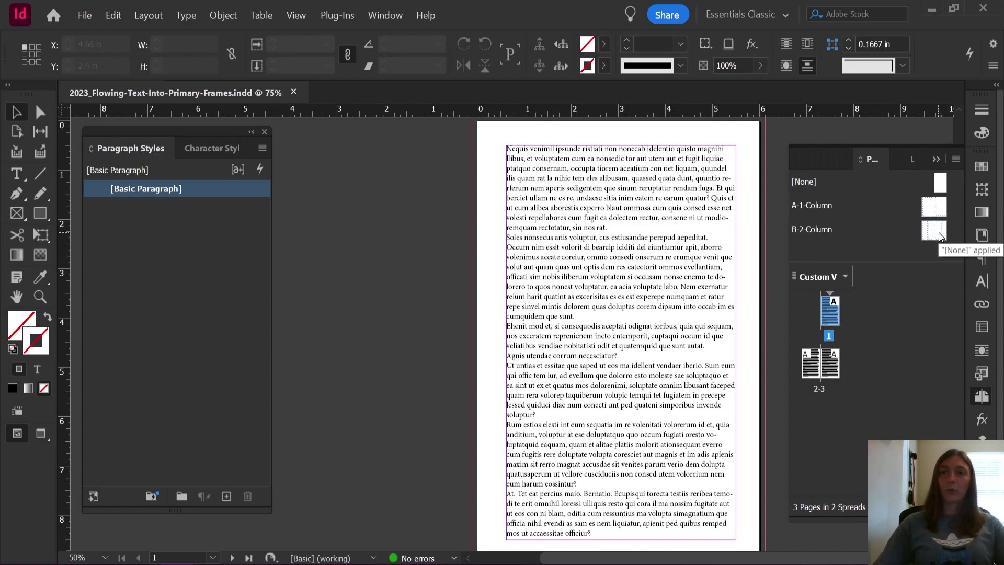
{"action": "left_click_drag", "start_coordinate": [939, 234], "coordinate": [832, 308]}
{"action": "left_click", "coordinate": [413, 264]}
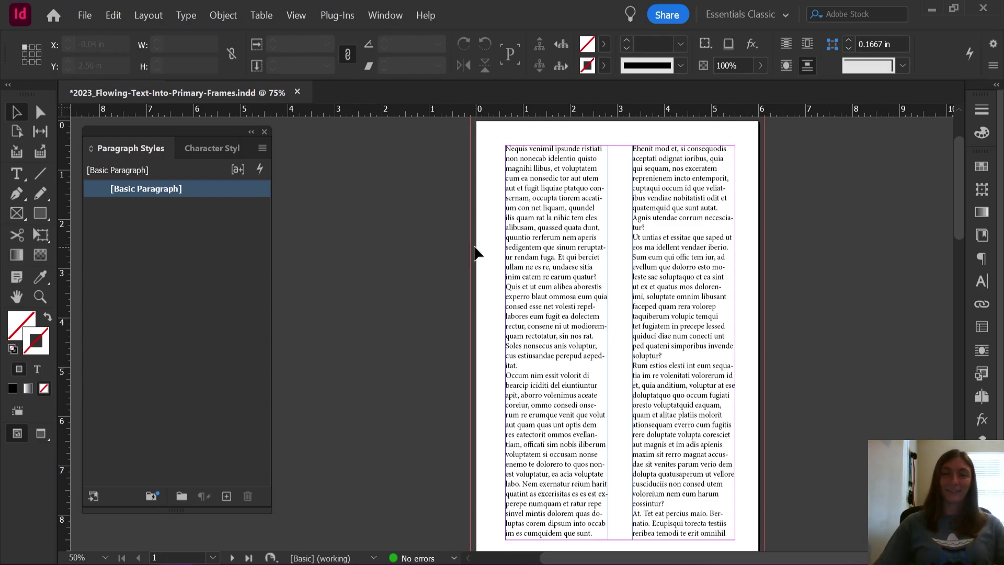
Cut all the story text from page 1's columns and paste it as a new frame left of the page.
{"action": "double_click", "coordinate": [547, 238]}
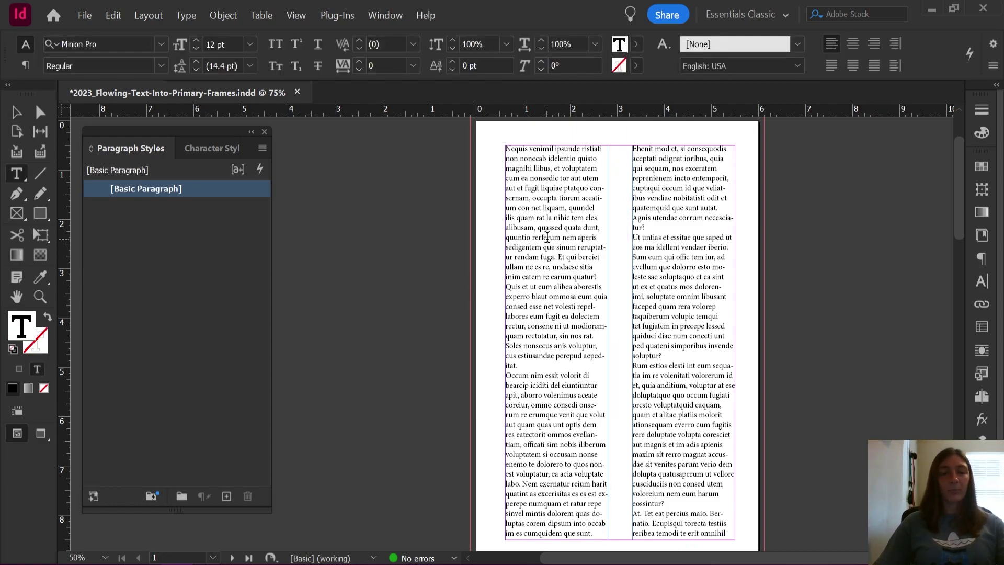
{"action": "key", "text": "ctrl+a"}
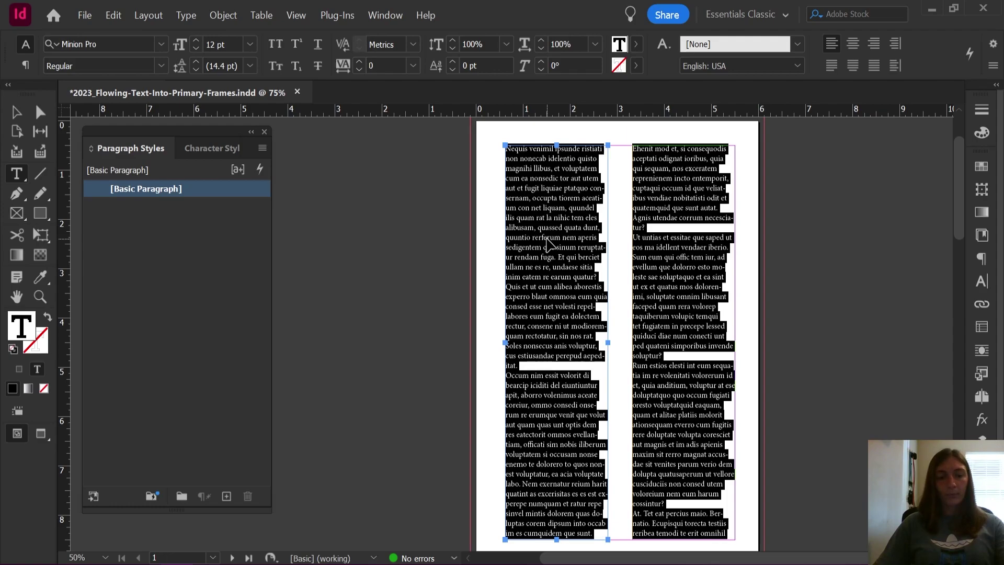
{"action": "key", "text": "BackSpace"}
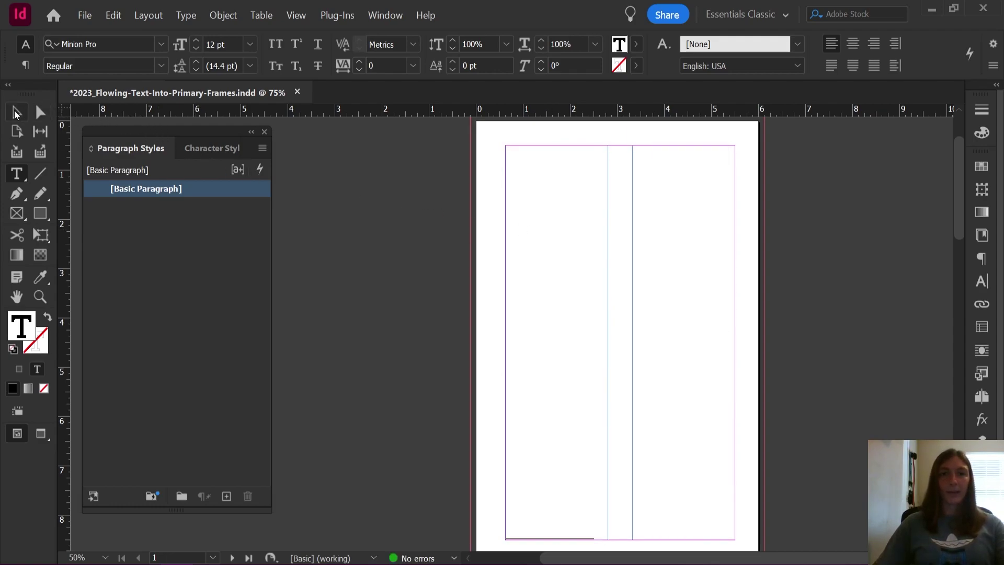
{"action": "key", "text": "Escape"}
{"action": "left_click", "coordinate": [400, 201]}
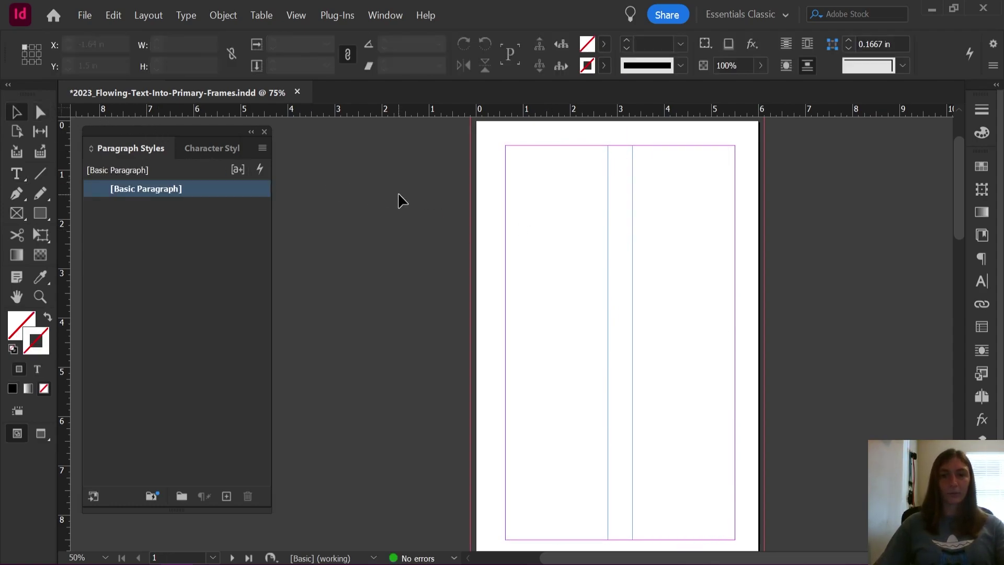
{"action": "key", "text": "ctrl+v"}
{"action": "left_click_drag", "start_coordinate": [509, 350], "coordinate": [371, 251]}
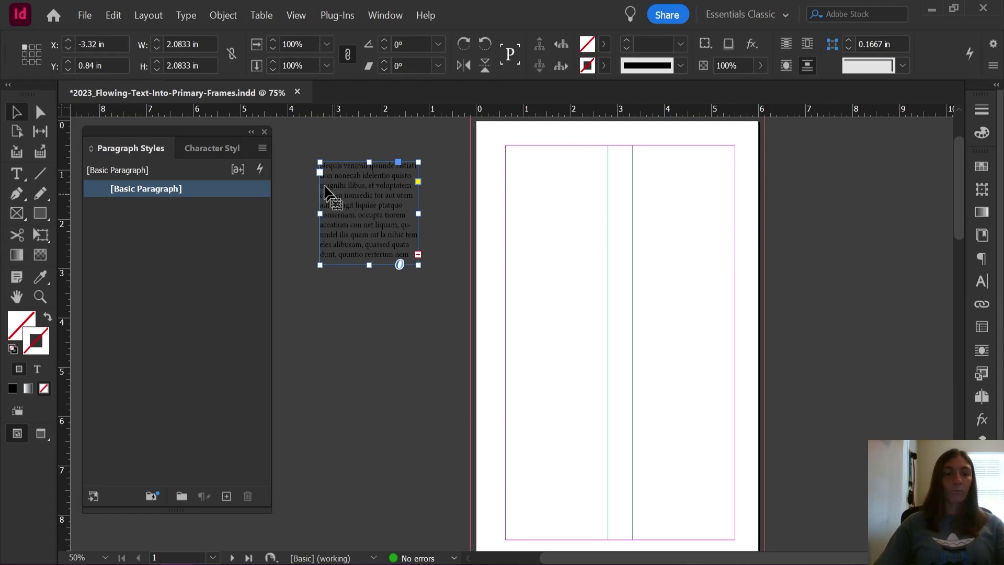
{"action": "scroll", "coordinate": [321, 170], "scroll_direction": "up", "scroll_amount": 3}
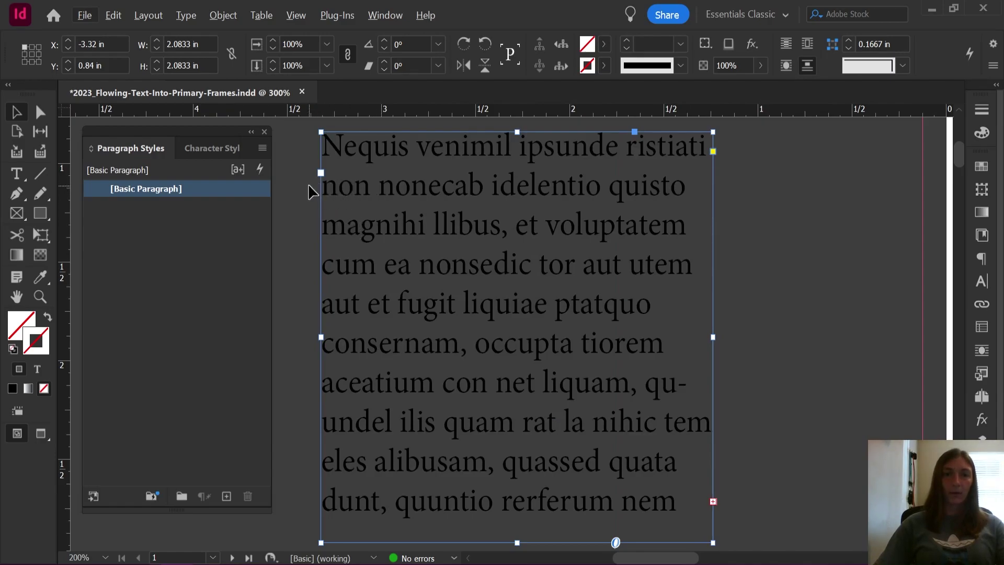
Flow the pasteboard frame's overset text into page 1's left primary column frame.
{"action": "left_click", "coordinate": [767, 235]}
{"action": "scroll", "coordinate": [694, 262], "scroll_direction": "down", "scroll_amount": 3}
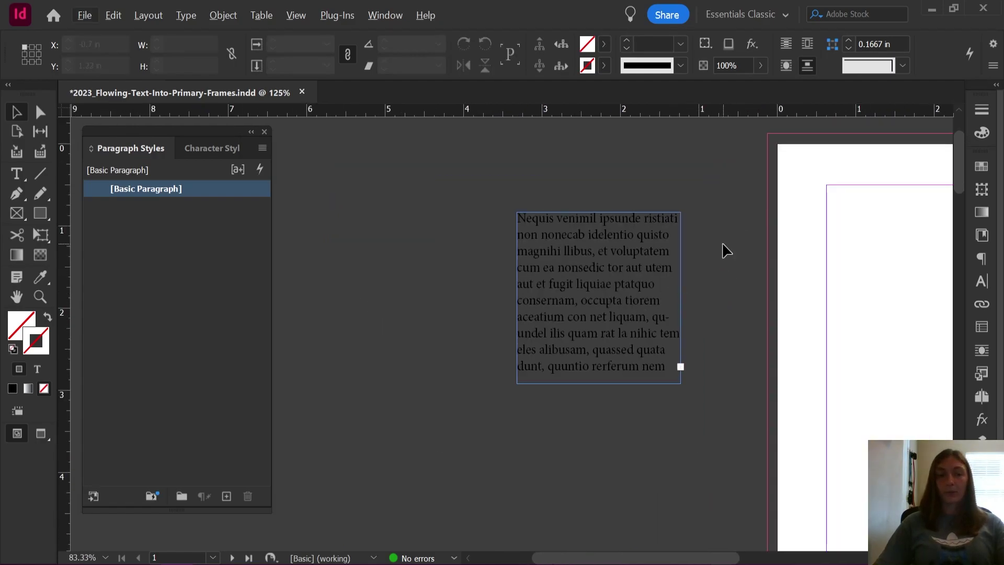
{"action": "left_click_drag", "start_coordinate": [724, 253], "coordinate": [574, 199]}
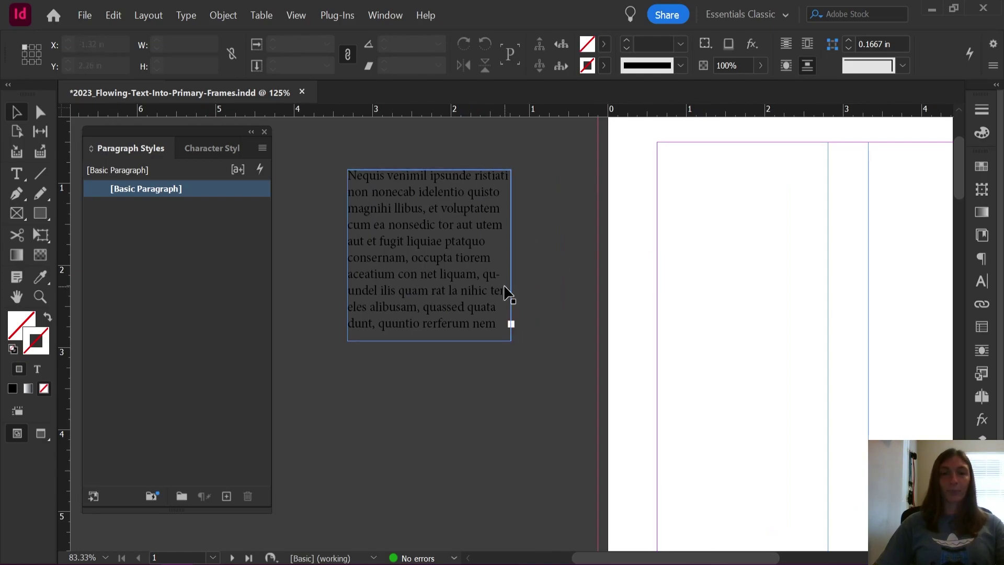
{"action": "left_click", "coordinate": [453, 277]}
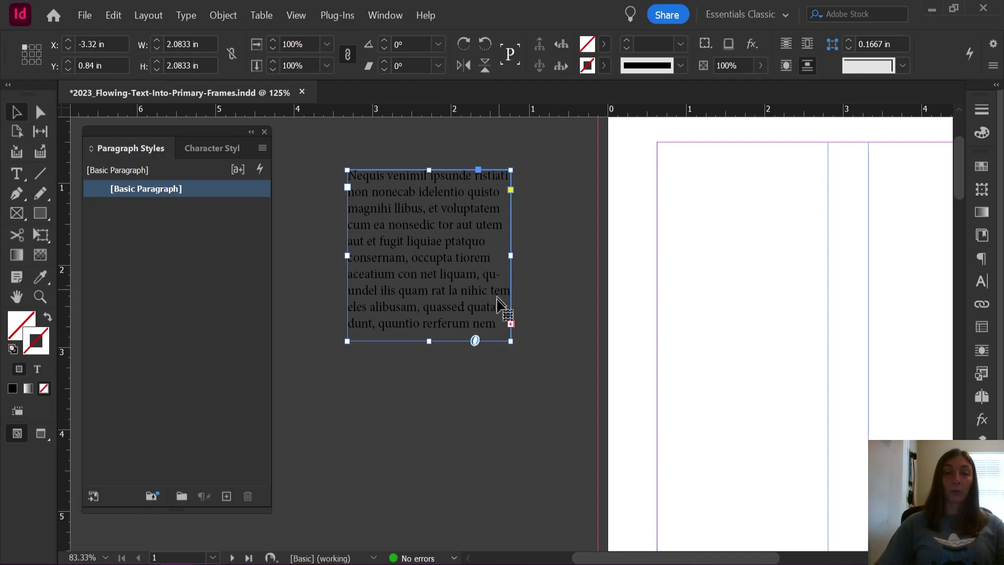
{"action": "left_click", "coordinate": [511, 324]}
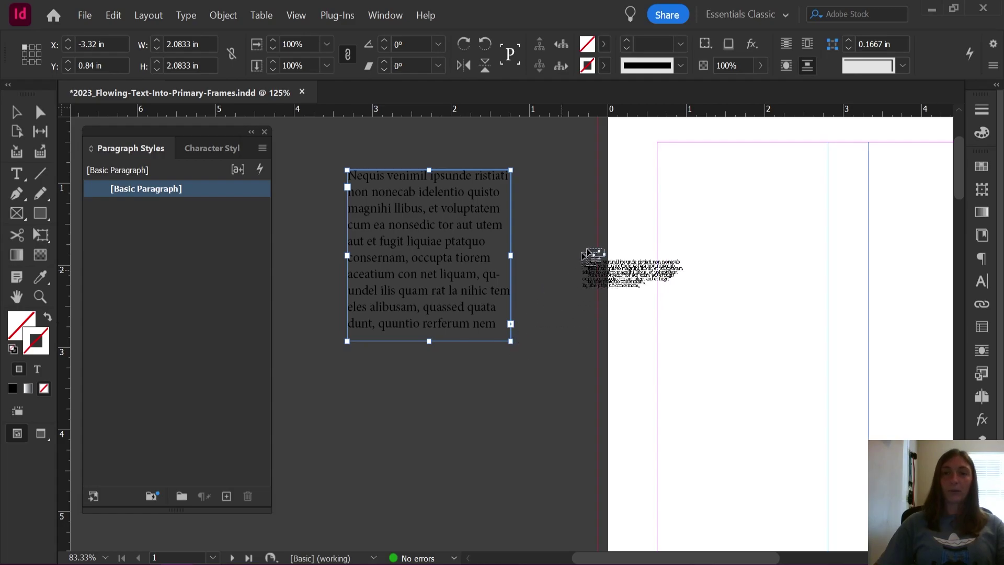
{"action": "left_click", "coordinate": [683, 192]}
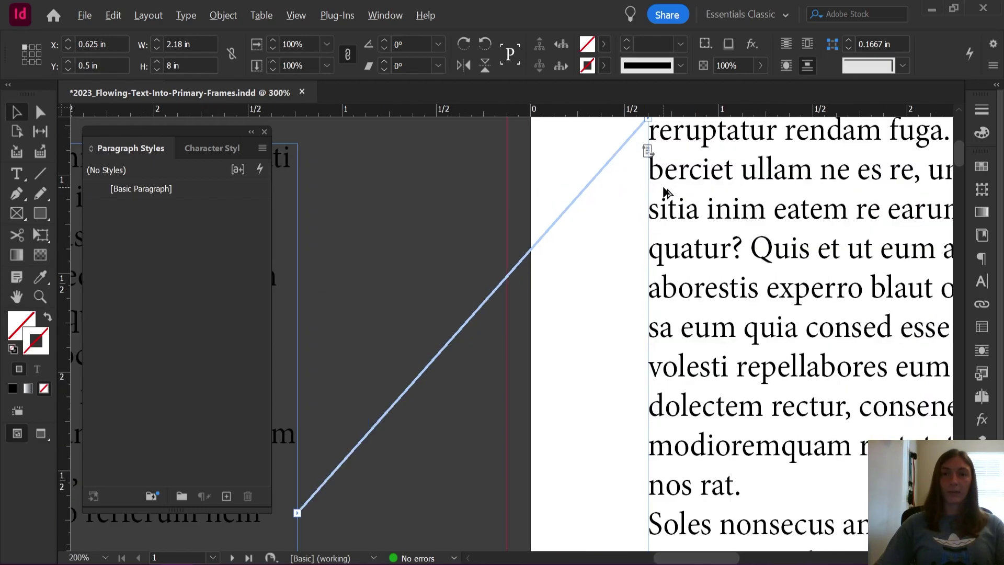
{"action": "scroll", "coordinate": [681, 187], "scroll_direction": "up", "scroll_amount": 3}
{"action": "scroll", "coordinate": [657, 180], "scroll_direction": "up", "scroll_amount": 1}
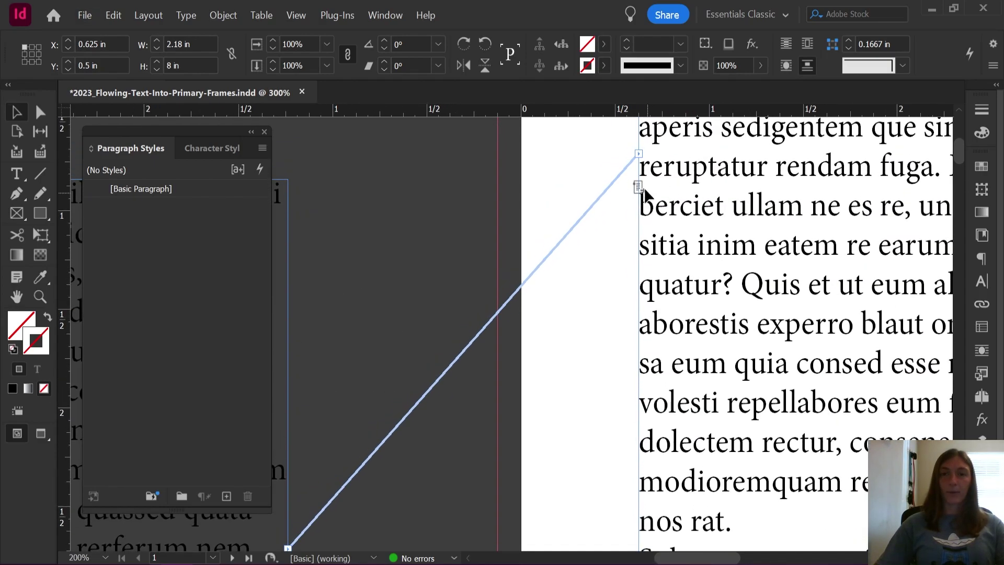
{"action": "scroll", "coordinate": [643, 172], "scroll_direction": "up", "scroll_amount": 3}
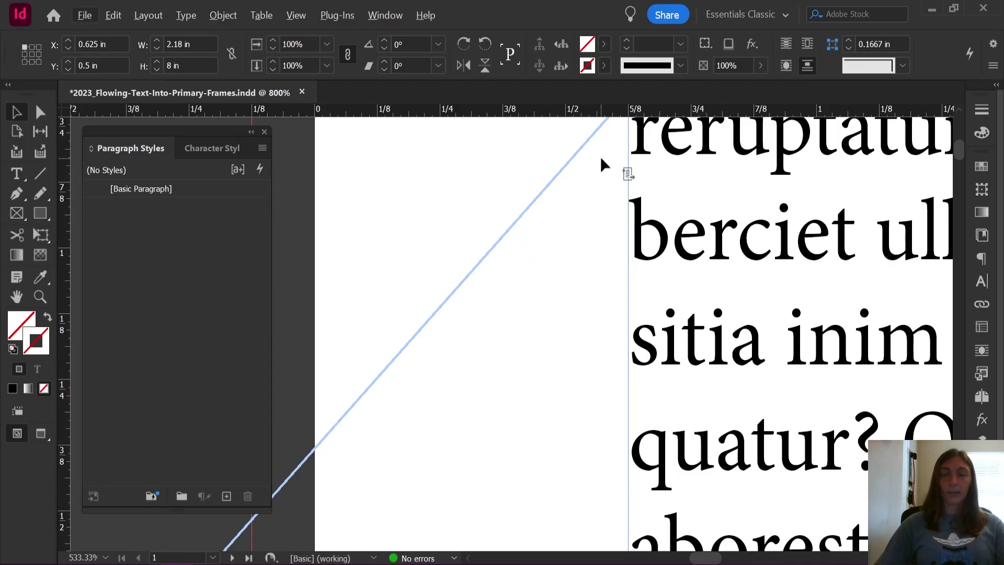
{"action": "scroll", "coordinate": [601, 159], "scroll_direction": "down", "scroll_amount": 6}
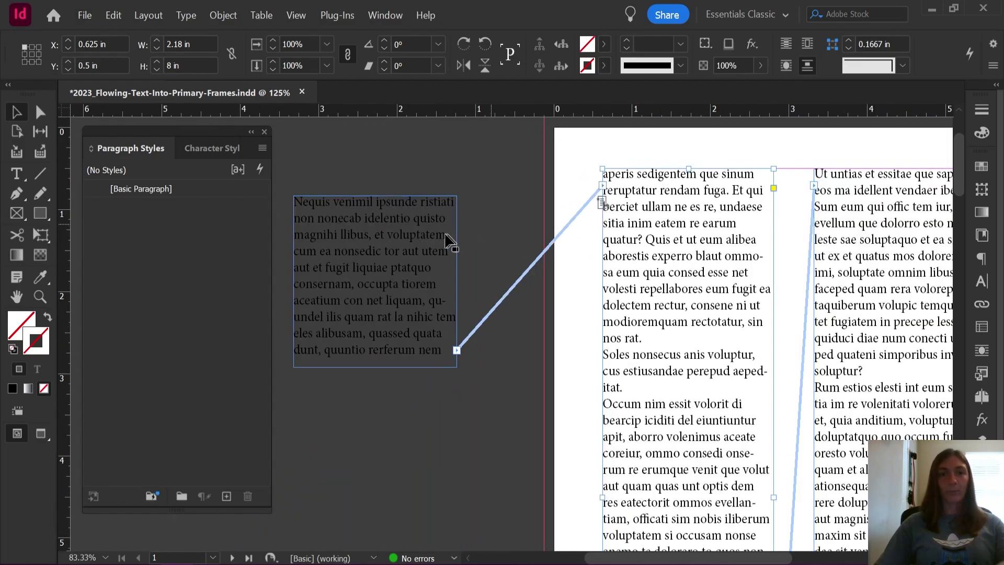
Delete the pasteboard frame so the text reflows, and check the added pages.
{"action": "left_click", "coordinate": [403, 237]}
{"action": "key", "text": "Delete"}
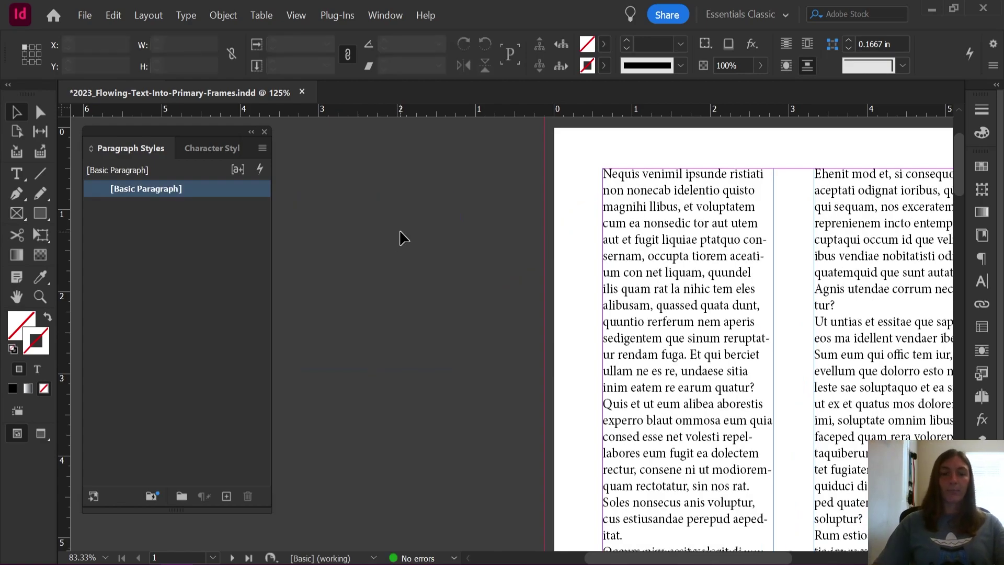
{"action": "scroll", "coordinate": [522, 242], "scroll_direction": "down", "scroll_amount": 3}
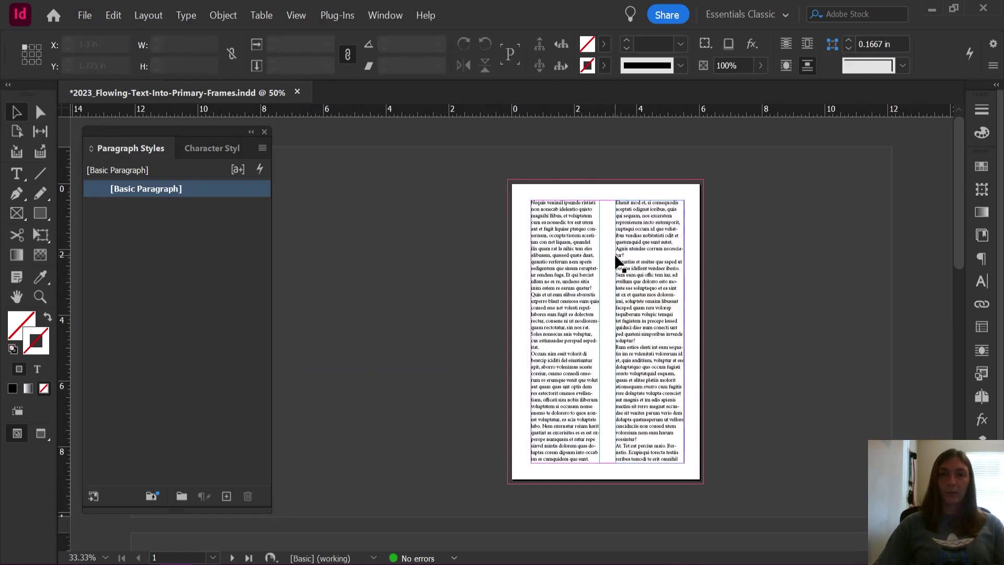
{"action": "scroll", "coordinate": [616, 261], "scroll_direction": "up", "scroll_amount": 2}
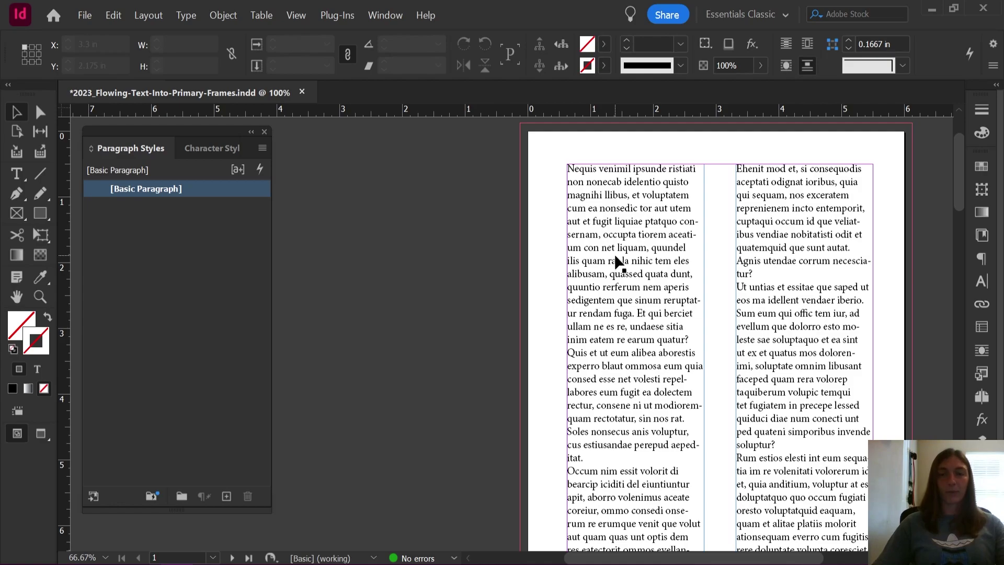
{"action": "scroll", "coordinate": [616, 261], "scroll_direction": "down", "scroll_amount": 4}
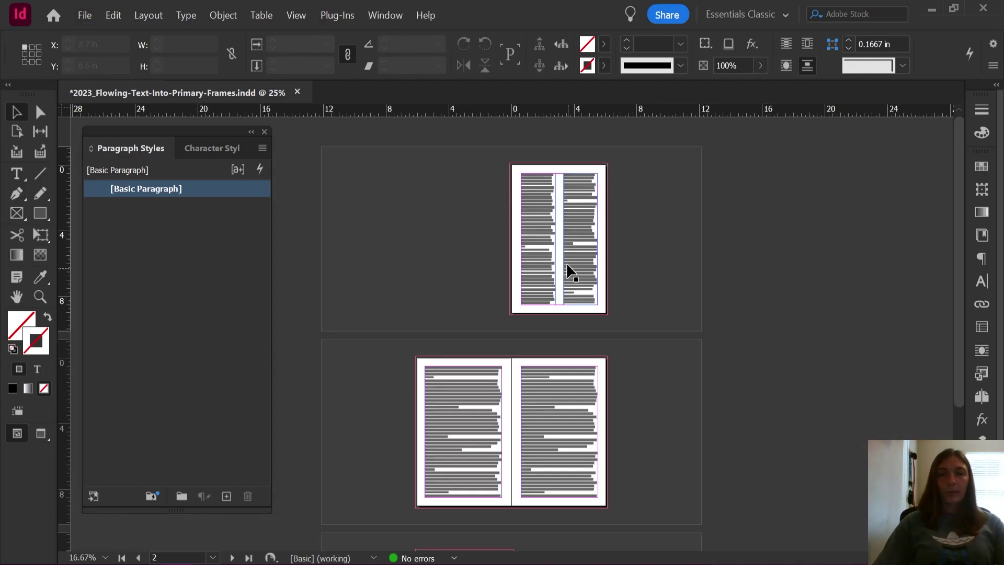
{"action": "scroll", "coordinate": [568, 269], "scroll_direction": "up", "scroll_amount": 4}
{"action": "scroll", "coordinate": [717, 287], "scroll_direction": "up", "scroll_amount": 5}
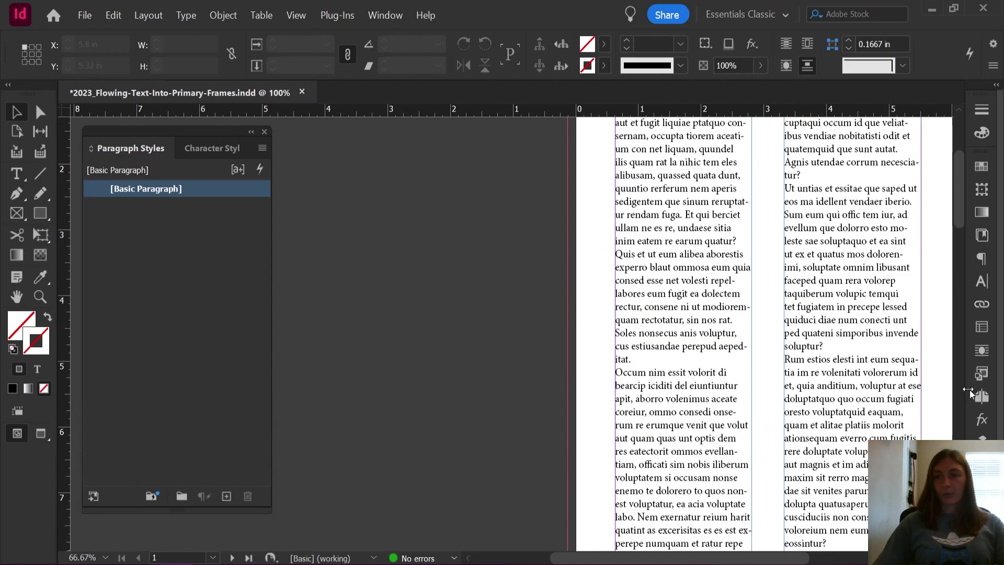
{"action": "left_click", "coordinate": [978, 395]}
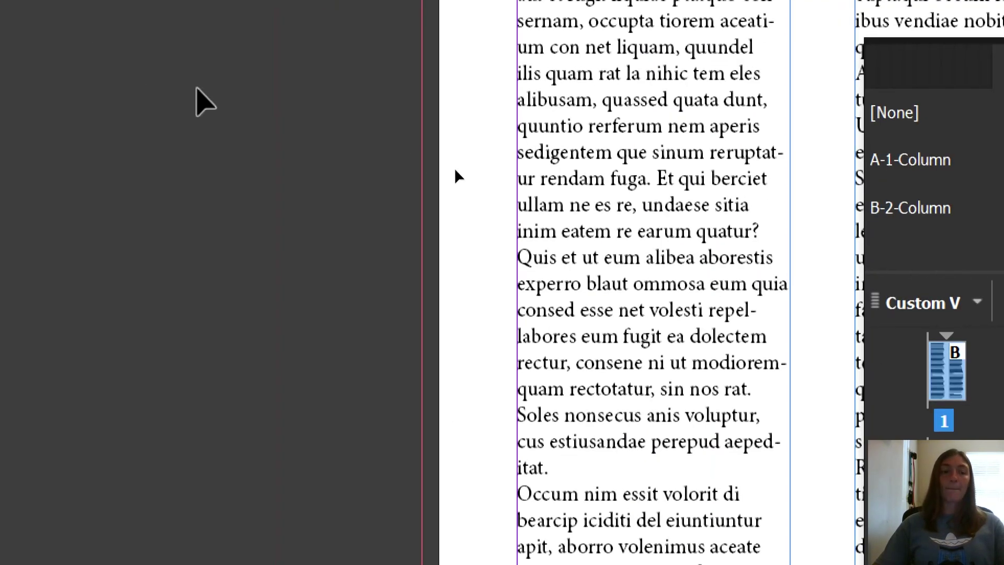
{"action": "left_click", "coordinate": [198, 96]}
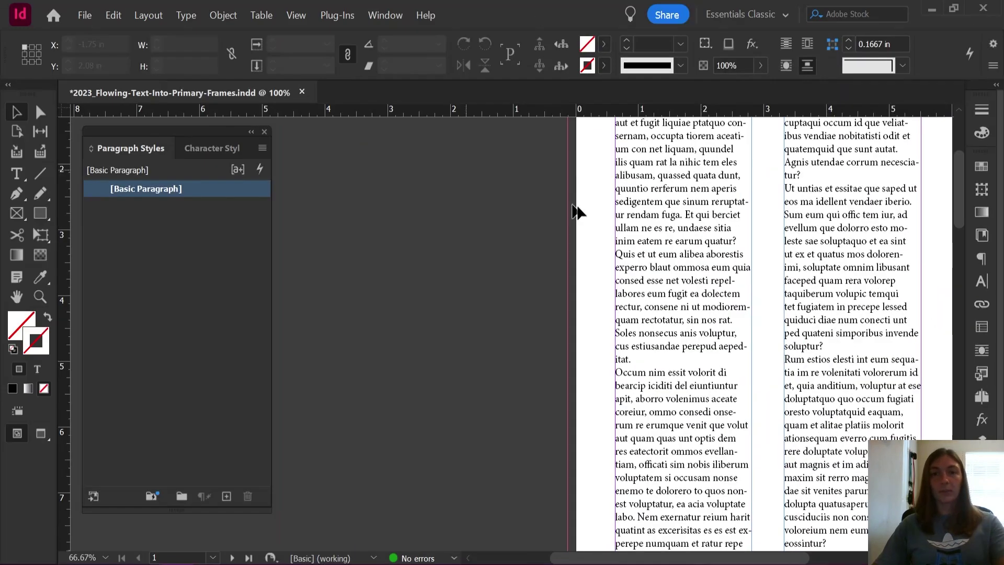
Move page 2's text frame off its margins.
{"action": "scroll", "coordinate": [581, 246], "scroll_direction": "down", "scroll_amount": 10}
{"action": "left_click", "coordinate": [520, 325]}
{"action": "scroll", "coordinate": [548, 314], "scroll_direction": "down", "scroll_amount": 3}
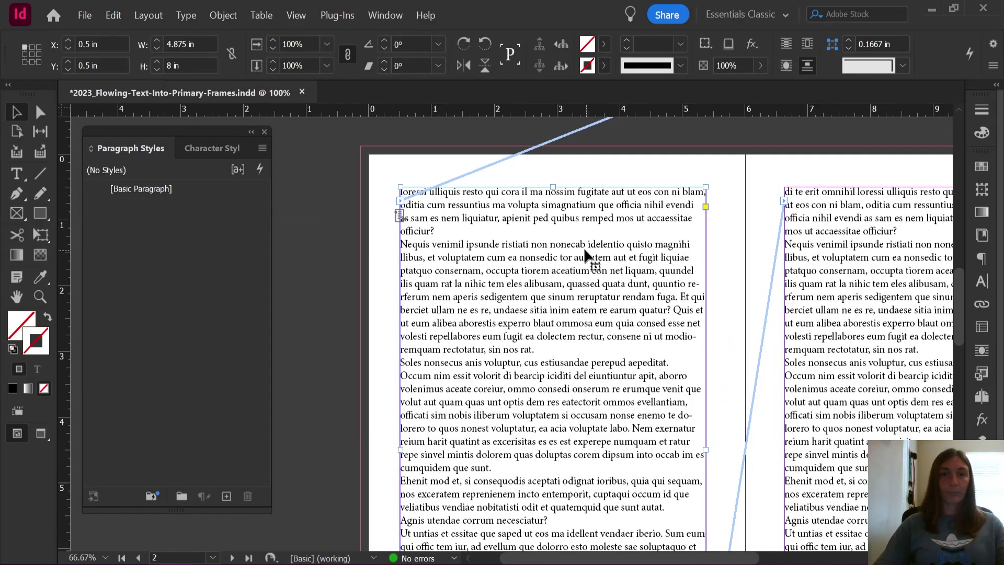
{"action": "left_click_drag", "start_coordinate": [582, 246], "coordinate": [554, 275]}
{"action": "left_click", "coordinate": [454, 250]}
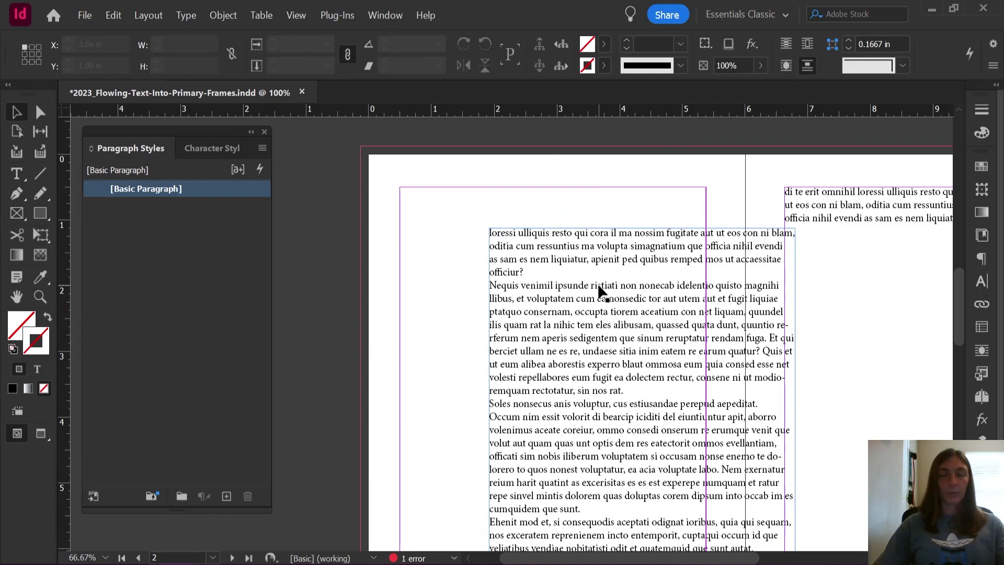
Accept both Smart Text Reflow warnings raised by the selected text frames.
{"action": "left_click", "coordinate": [622, 270]}
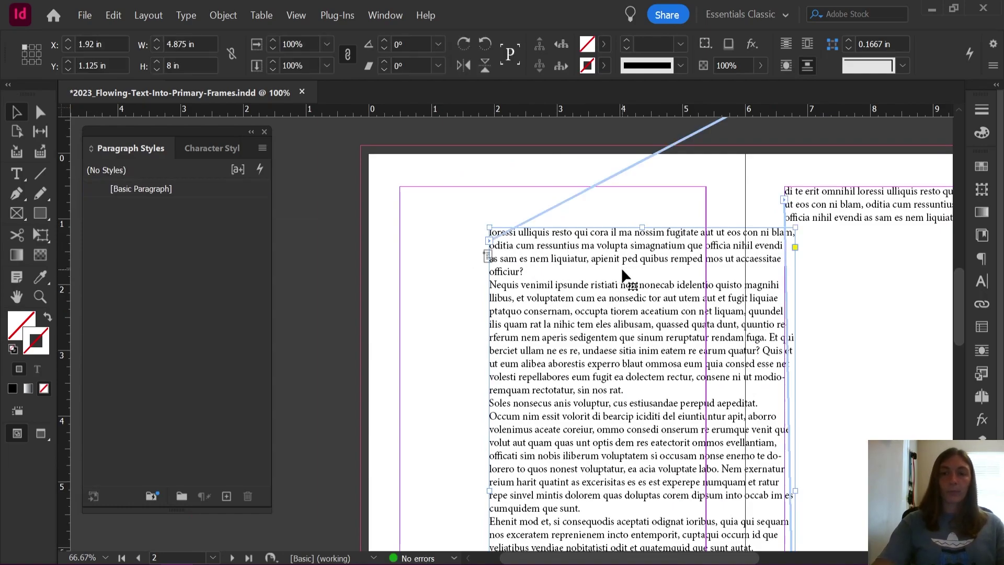
{"action": "left_click", "coordinate": [572, 314]}
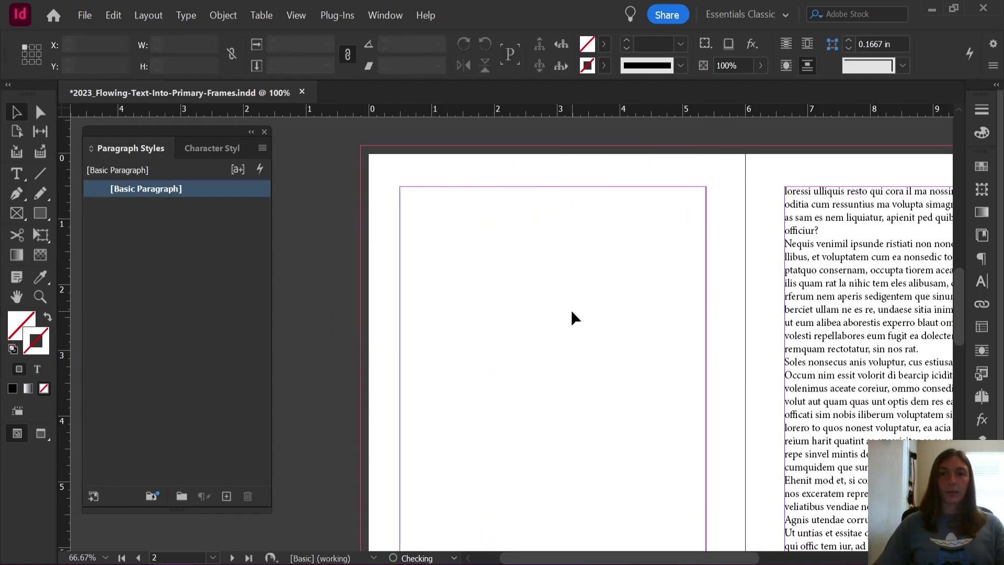
{"action": "left_click", "coordinate": [793, 269]}
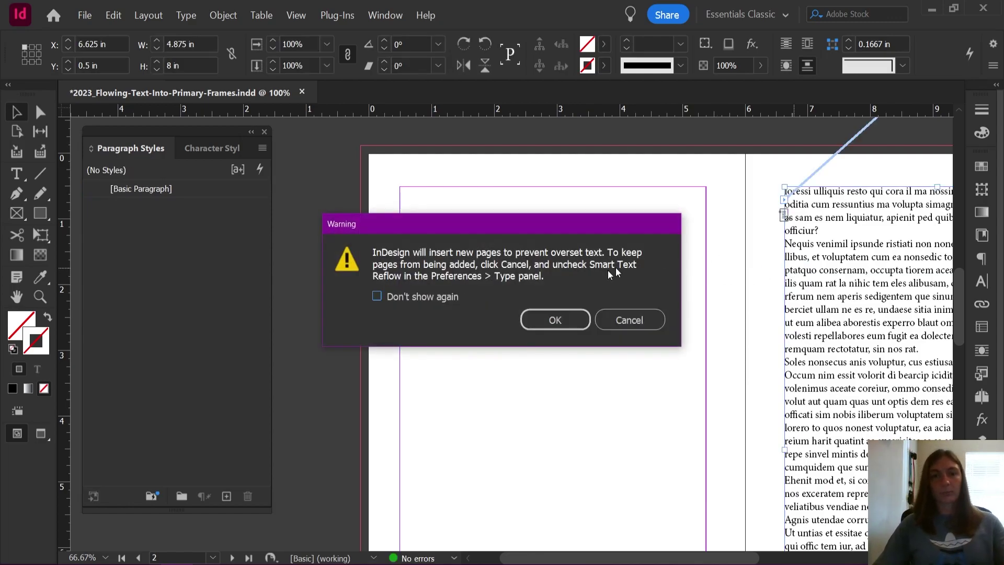
{"action": "left_click", "coordinate": [569, 317]}
{"action": "scroll", "coordinate": [745, 208], "scroll_direction": "up", "scroll_amount": 10}
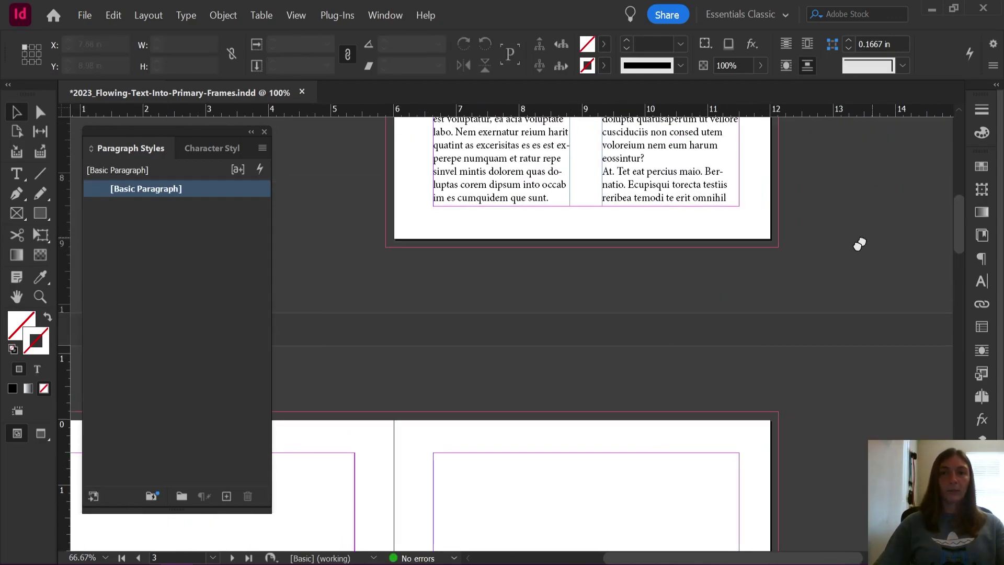
Thread text from page 1's second column into a frame at page 2's top-left margin.
{"action": "left_click", "coordinate": [677, 256]}
{"action": "scroll", "coordinate": [708, 300], "scroll_direction": "down", "scroll_amount": 15}
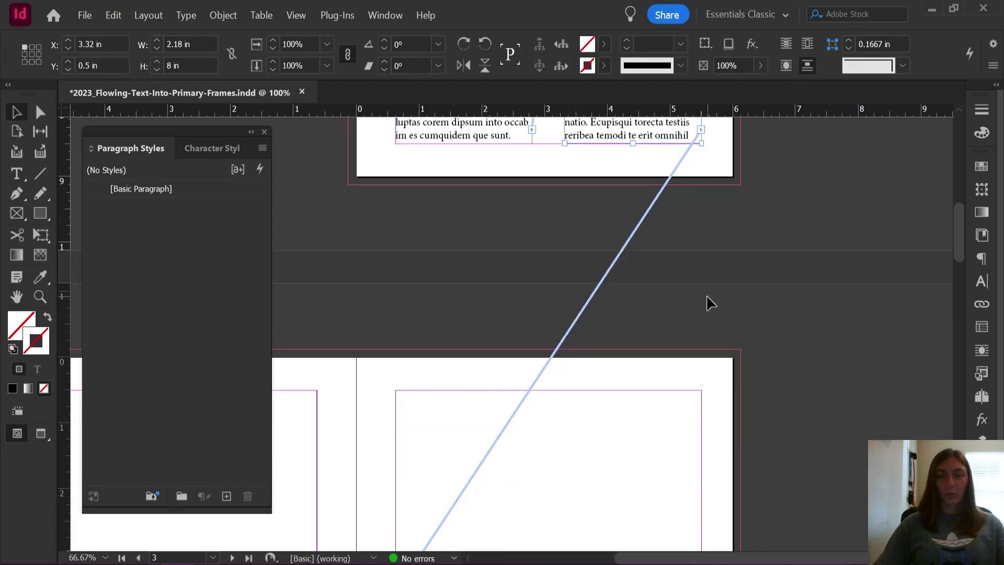
{"action": "scroll", "coordinate": [711, 301], "scroll_direction": "up", "scroll_amount": 12}
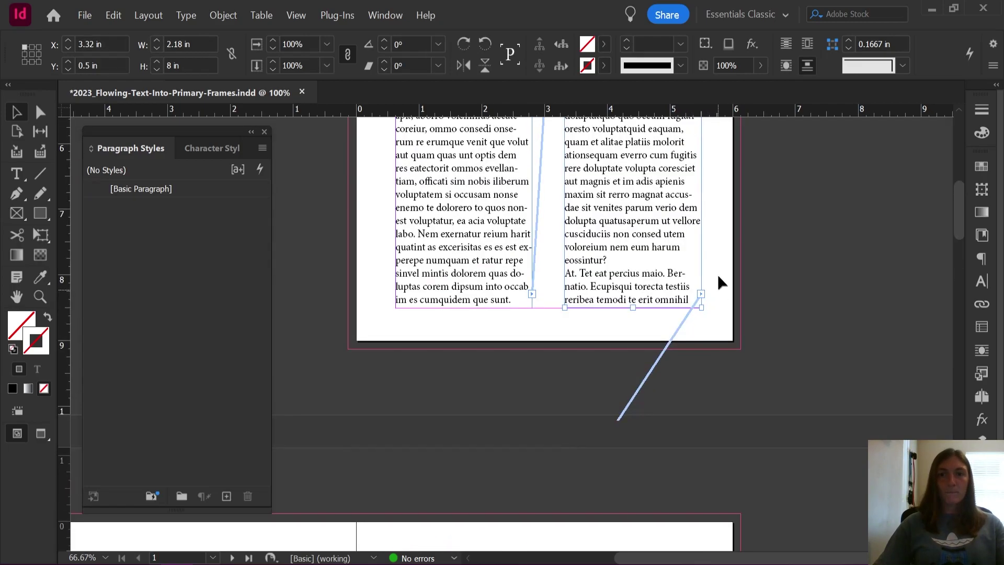
{"action": "left_click", "coordinate": [701, 293]}
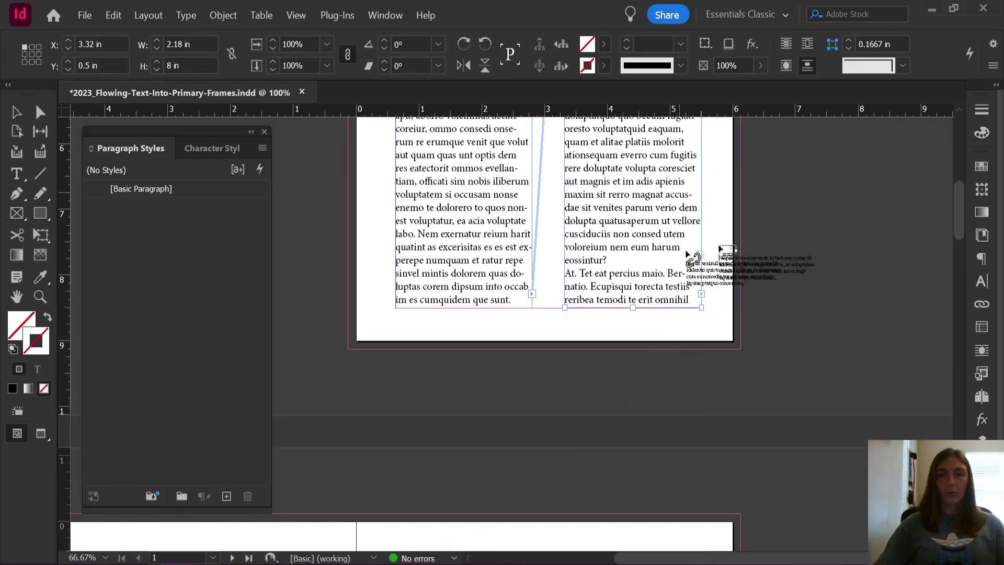
{"action": "scroll", "coordinate": [623, 260], "scroll_direction": "down", "scroll_amount": 10}
{"action": "scroll", "coordinate": [642, 231], "scroll_direction": "left", "scroll_amount": 3}
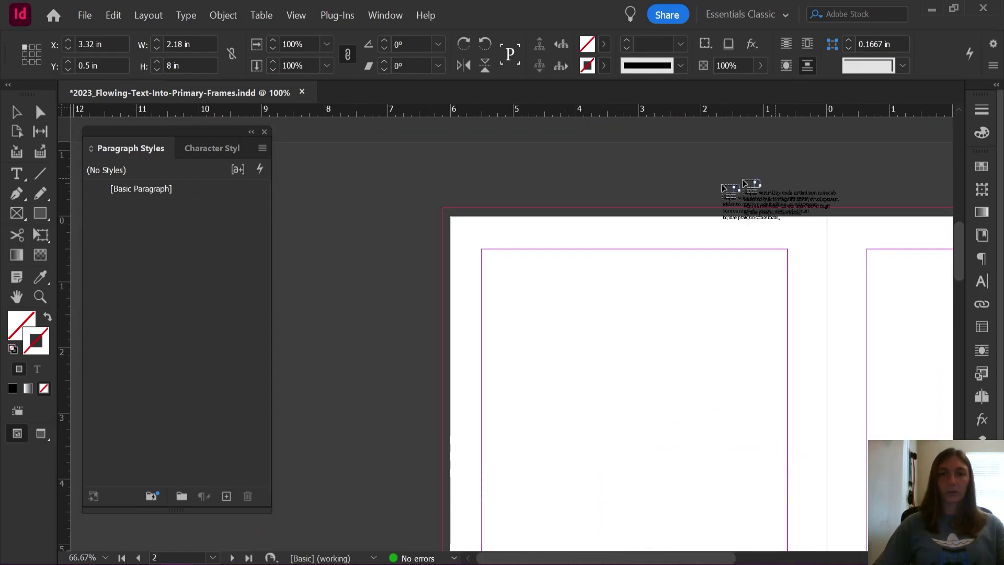
{"action": "left_click", "coordinate": [482, 251]}
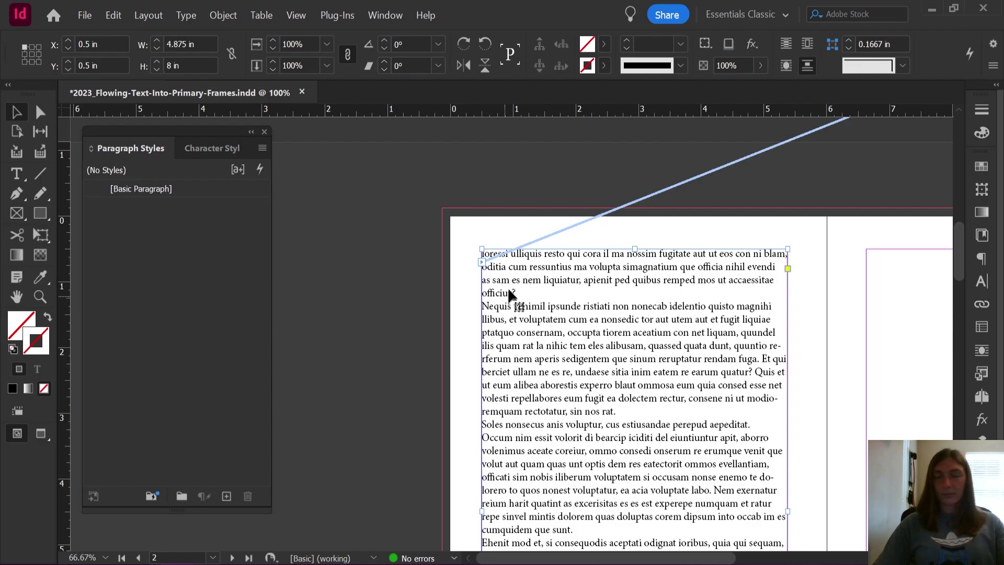
{"action": "scroll", "coordinate": [697, 240], "scroll_direction": "up", "scroll_amount": 10}
{"action": "scroll", "coordinate": [657, 253], "scroll_direction": "right", "scroll_amount": 3}
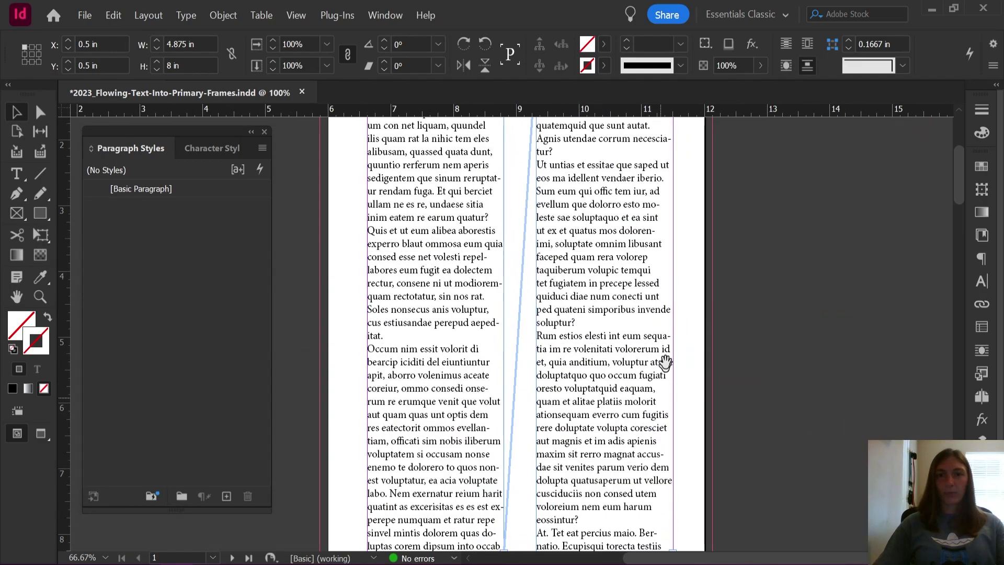
Select page 1's two columns and page 2's wide frame to check the threading.
{"action": "left_click", "coordinate": [370, 193]}
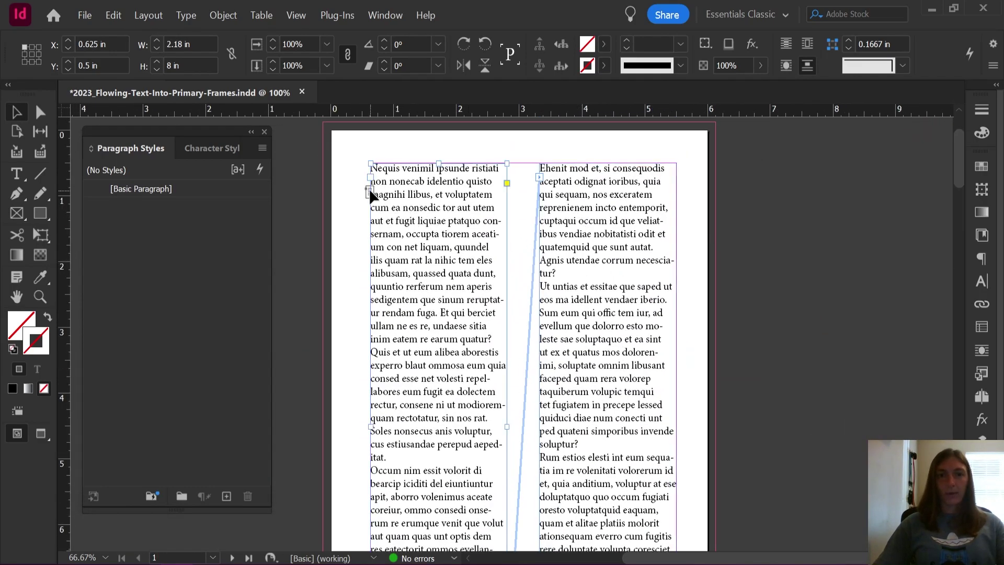
{"action": "left_click", "coordinate": [560, 197]}
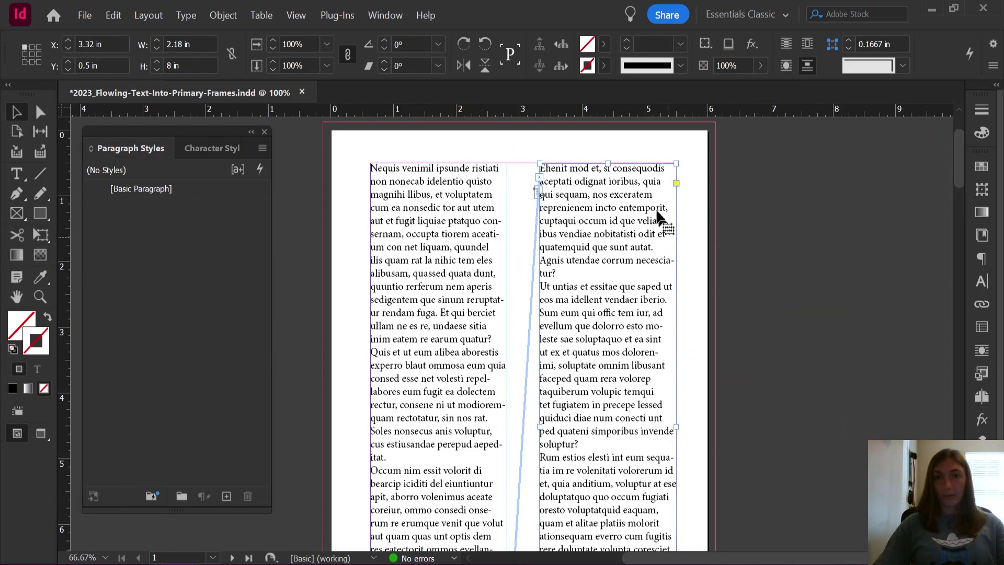
{"action": "scroll", "coordinate": [560, 223], "scroll_direction": "down", "scroll_amount": 10}
{"action": "scroll", "coordinate": [560, 223], "scroll_direction": "left", "scroll_amount": 3}
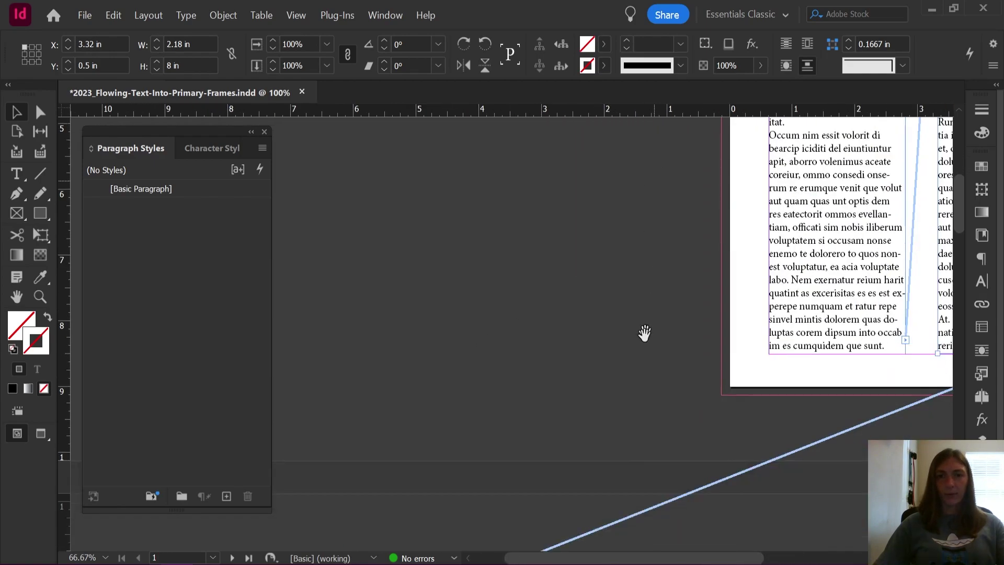
{"action": "left_click", "coordinate": [599, 365]}
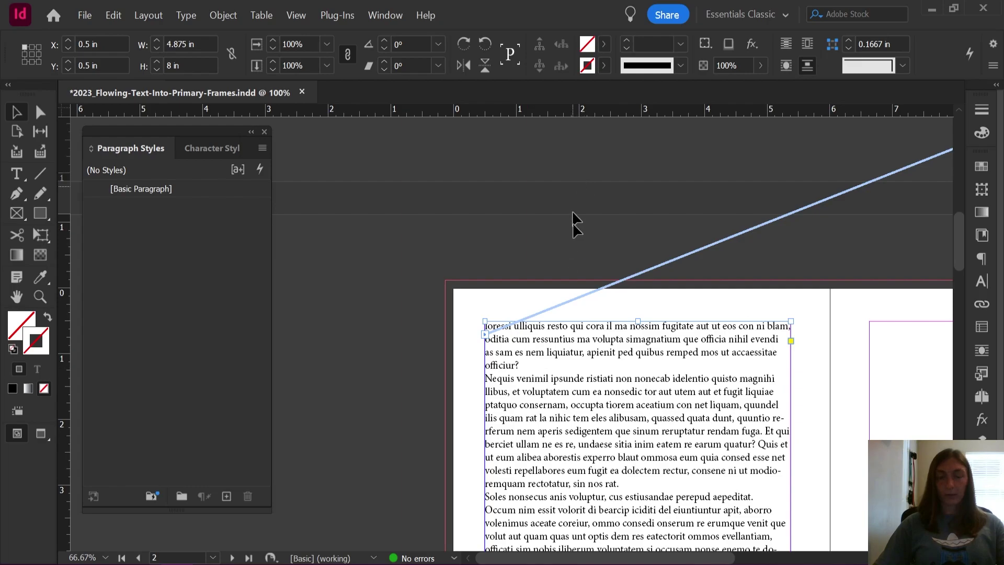
{"action": "scroll", "coordinate": [829, 291], "scroll_direction": "down", "scroll_amount": 4}
{"action": "scroll", "coordinate": [829, 291], "scroll_direction": "right", "scroll_amount": 2}
Apply the B-2-Column parent to page 2 in the Pages panel.
{"action": "left_click", "coordinate": [981, 395]}
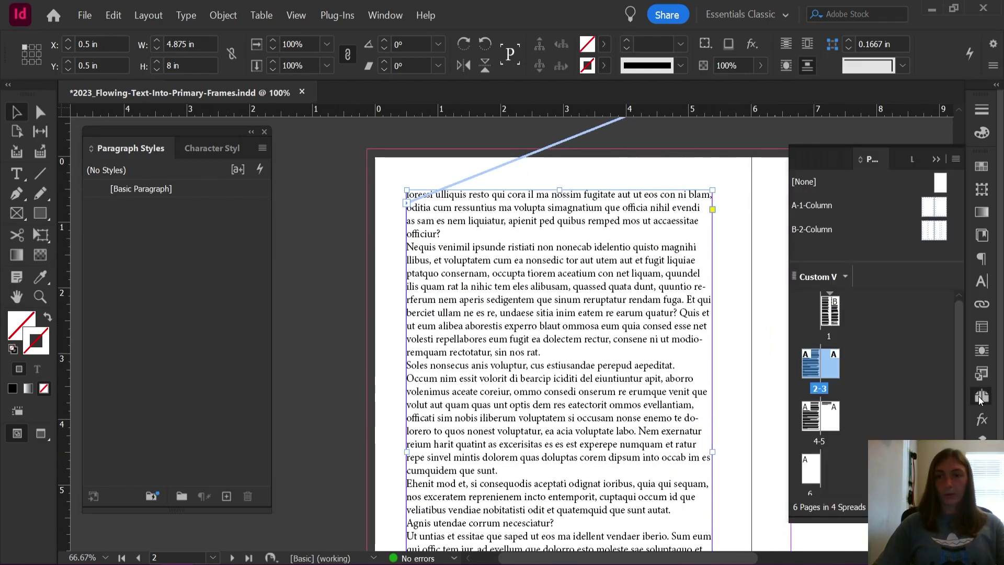
{"action": "left_click_drag", "start_coordinate": [933, 230], "coordinate": [808, 369]}
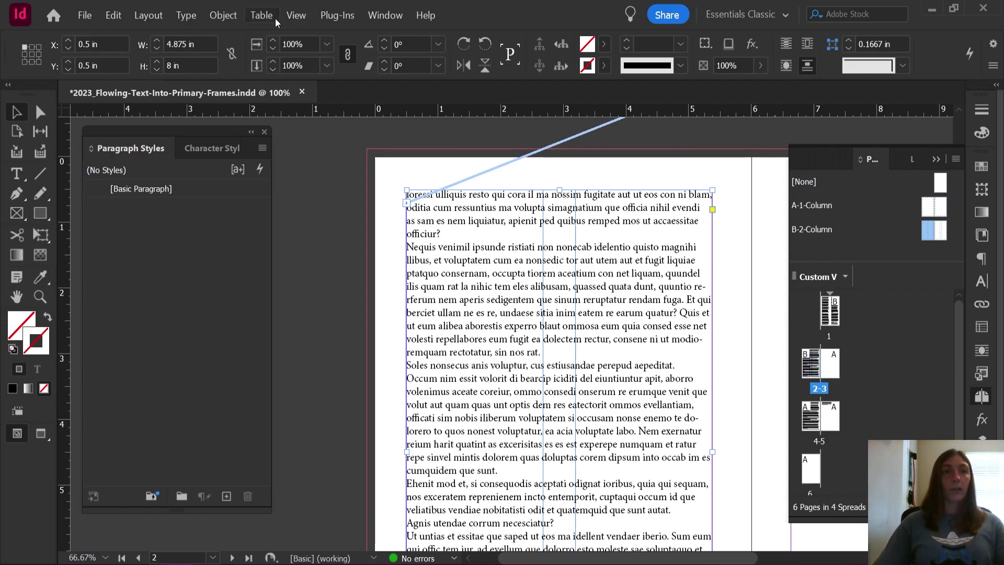
{"action": "left_click", "coordinate": [114, 16]}
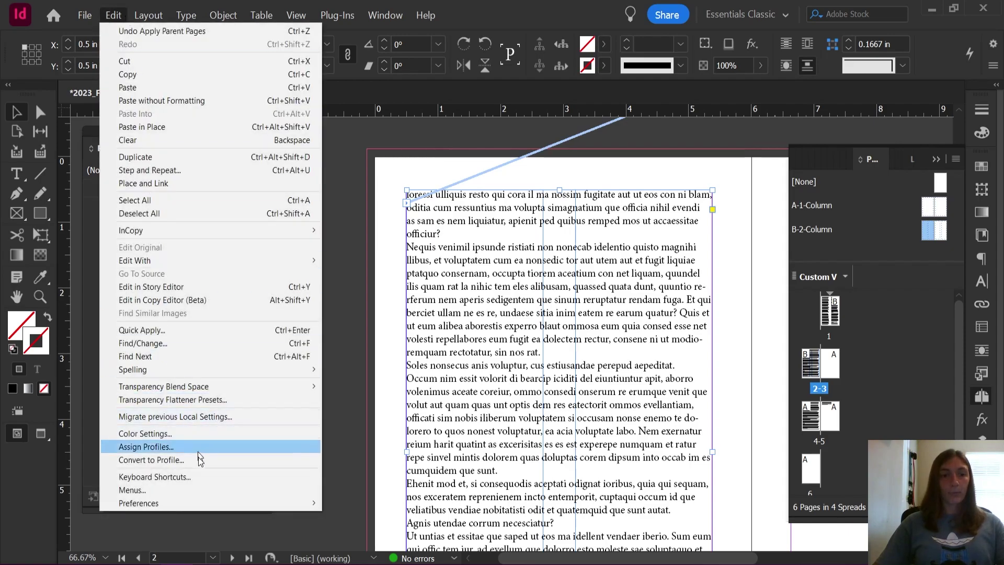
{"action": "mouse_move", "coordinate": [210, 503]}
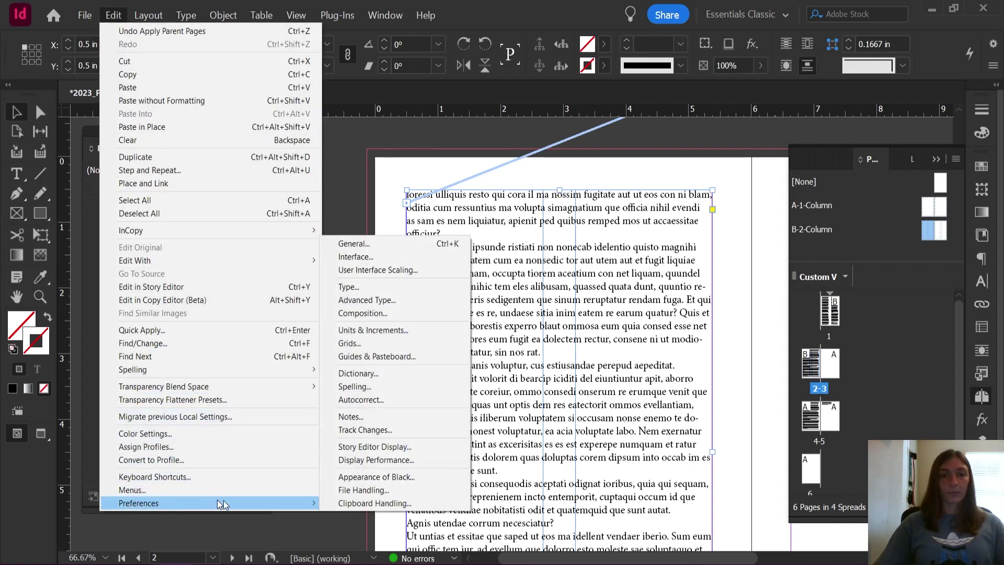
{"action": "left_click", "coordinate": [385, 293]}
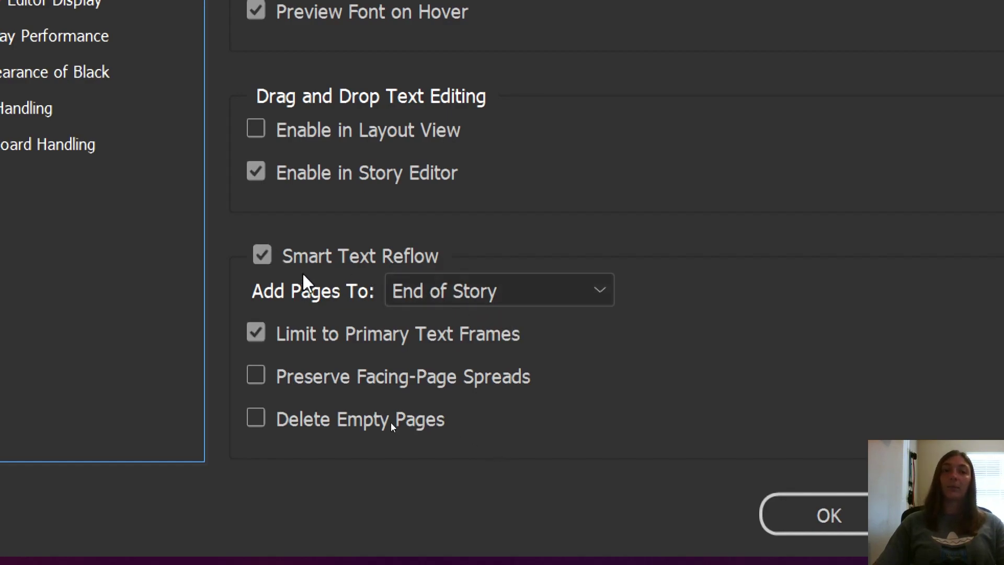
{"action": "left_click", "coordinate": [430, 292]}
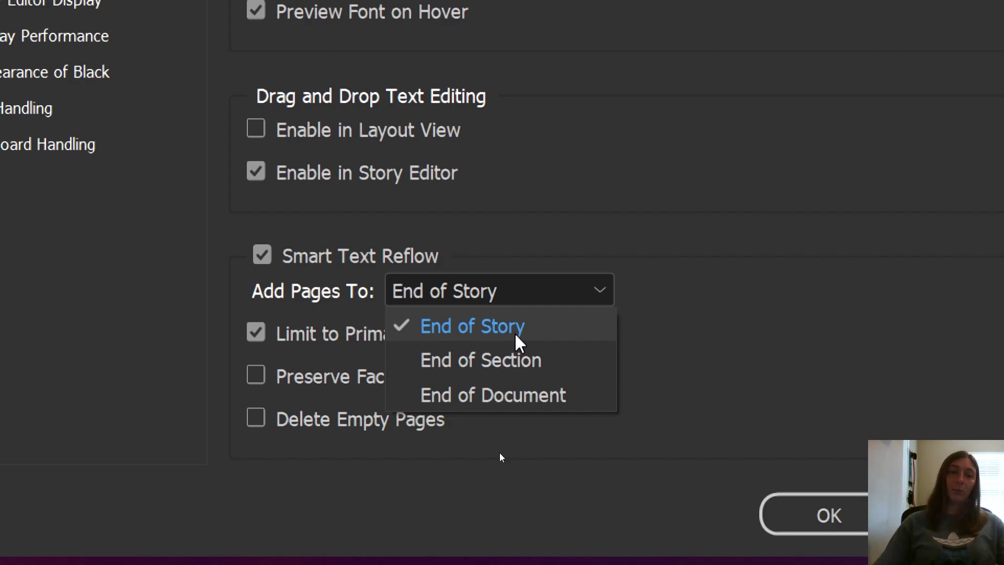
{"action": "left_click", "coordinate": [452, 328]}
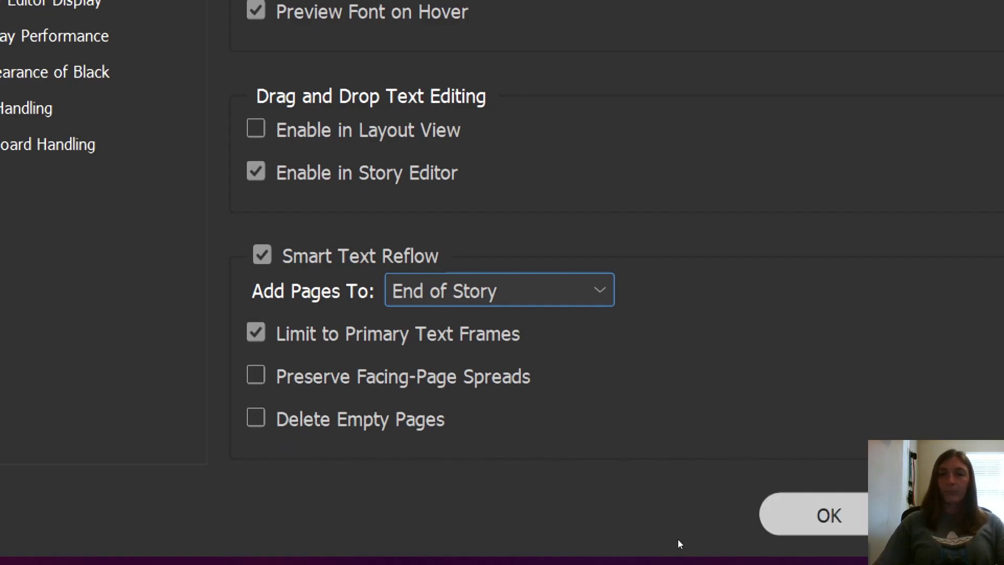
{"action": "key", "text": "Return"}
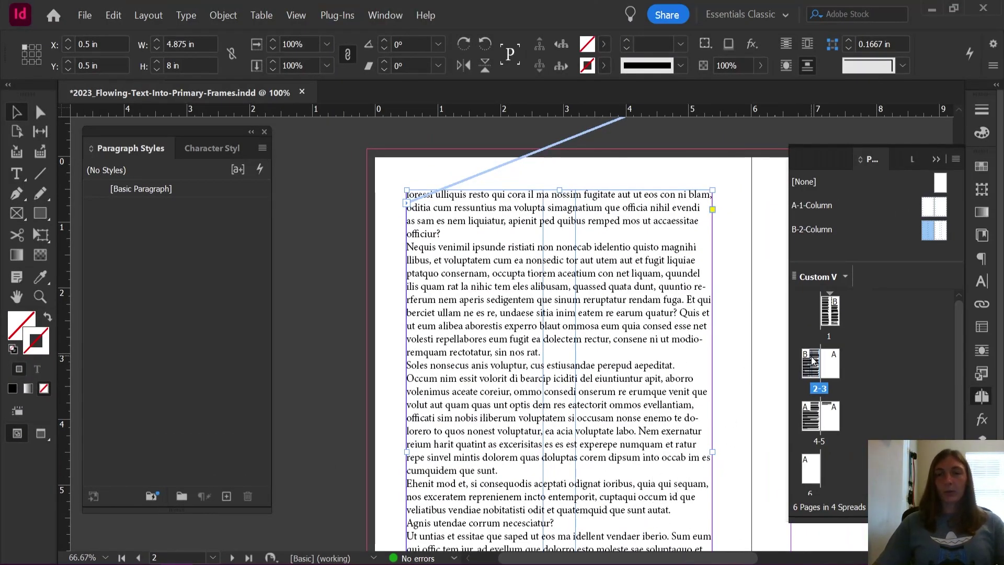
Select pages 2 through 6 in the Pages panel and delete them, confirming the warning.
{"action": "left_click", "coordinate": [815, 365]}
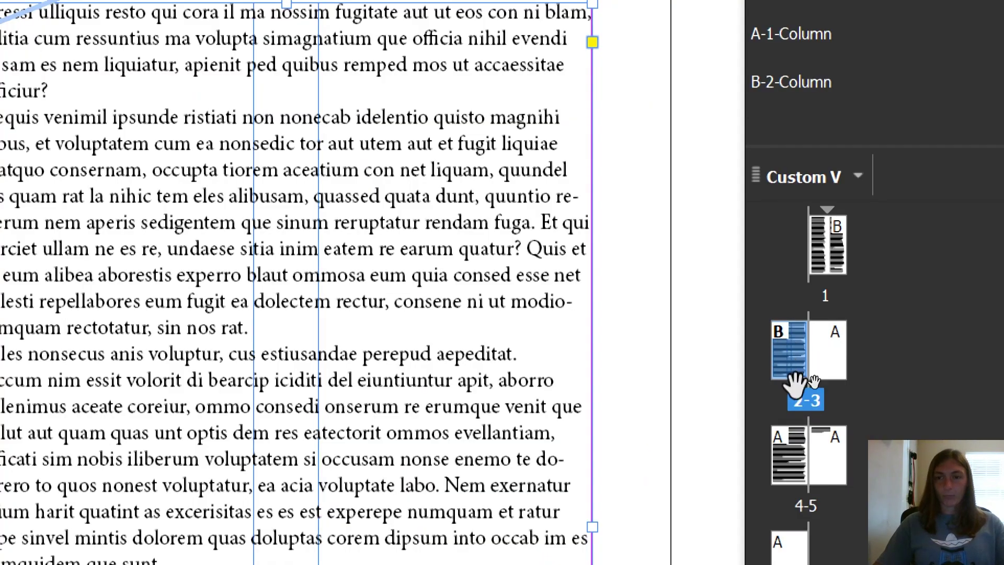
{"action": "scroll", "coordinate": [795, 407], "scroll_direction": "down", "scroll_amount": 1}
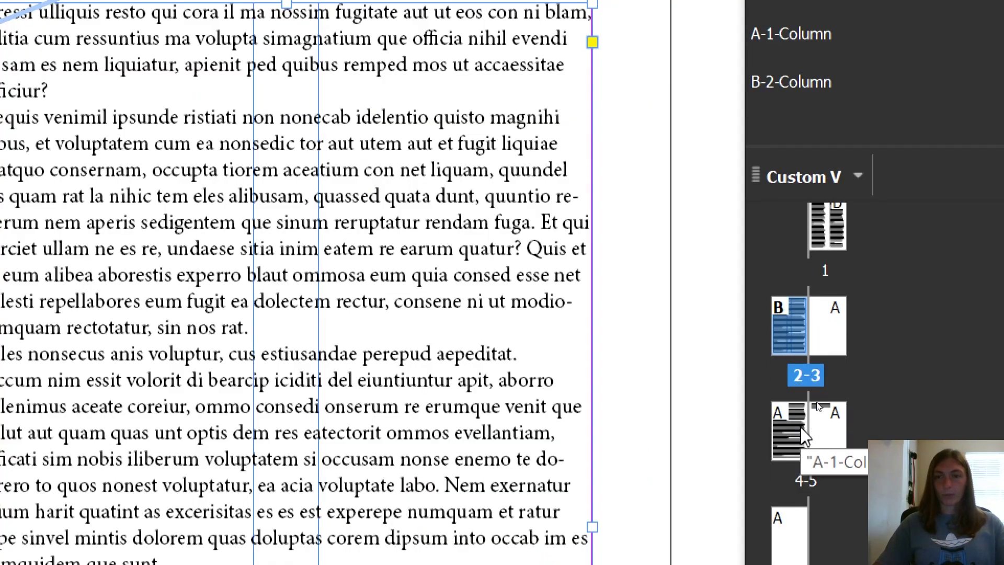
{"action": "left_click", "coordinate": [786, 532]}
{"action": "left_click", "coordinate": [796, 327]}
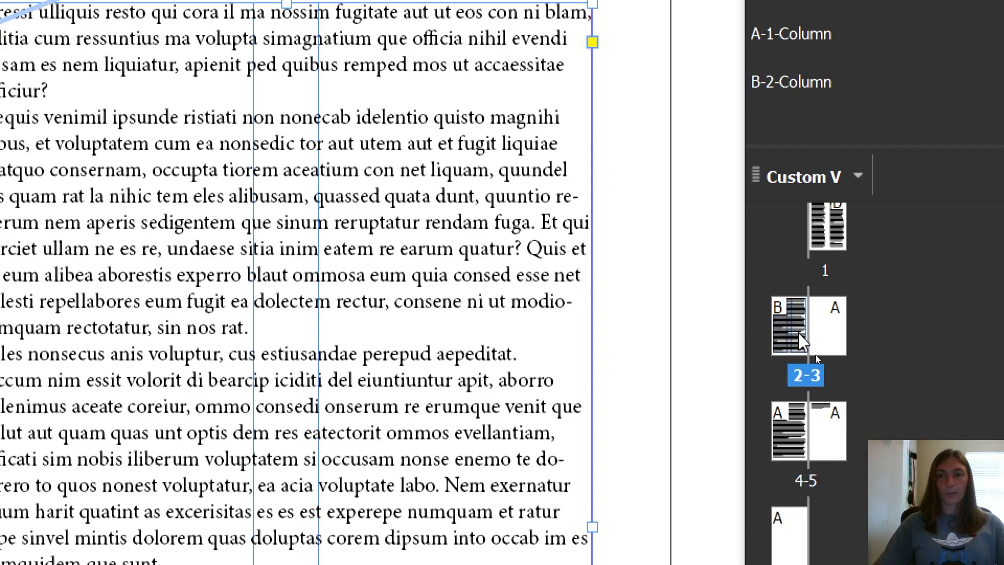
{"action": "left_click", "coordinate": [813, 429], "text": "shift"}
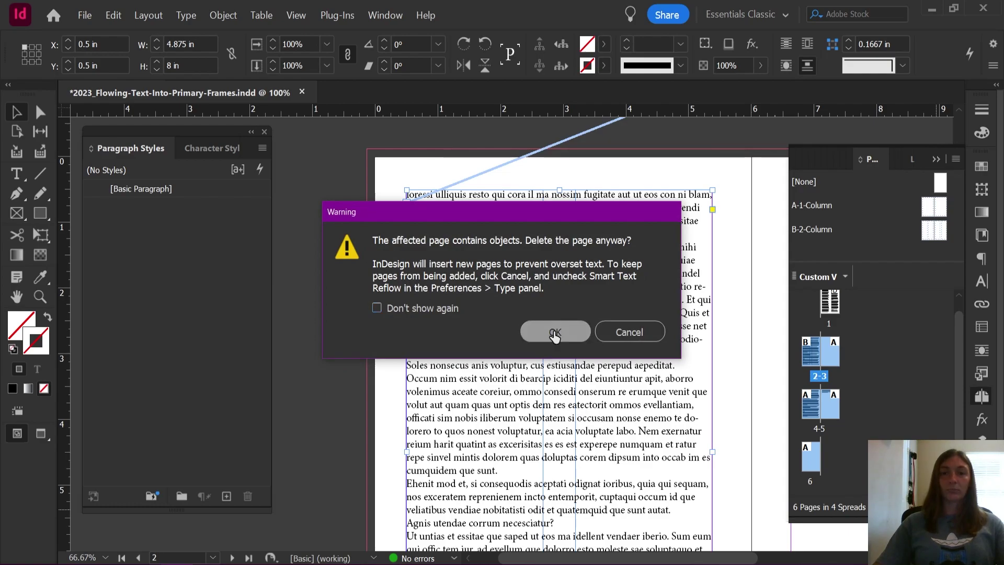
{"action": "left_click", "coordinate": [554, 333]}
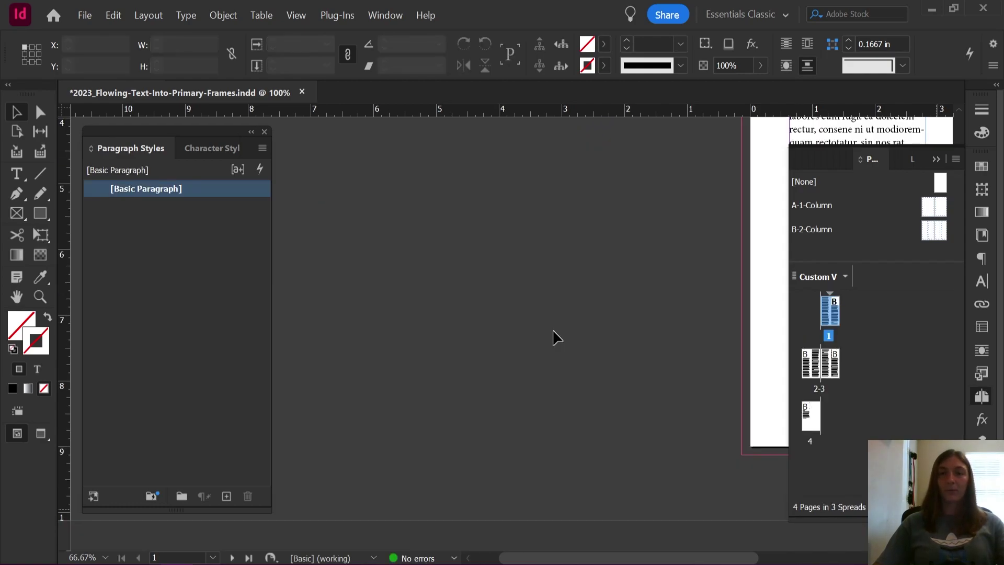
{"action": "left_click", "coordinate": [728, 376]}
{"action": "scroll", "coordinate": [691, 390], "scroll_direction": "down", "scroll_amount": 5}
{"action": "scroll", "coordinate": [692, 390], "scroll_direction": "right", "scroll_amount": 3}
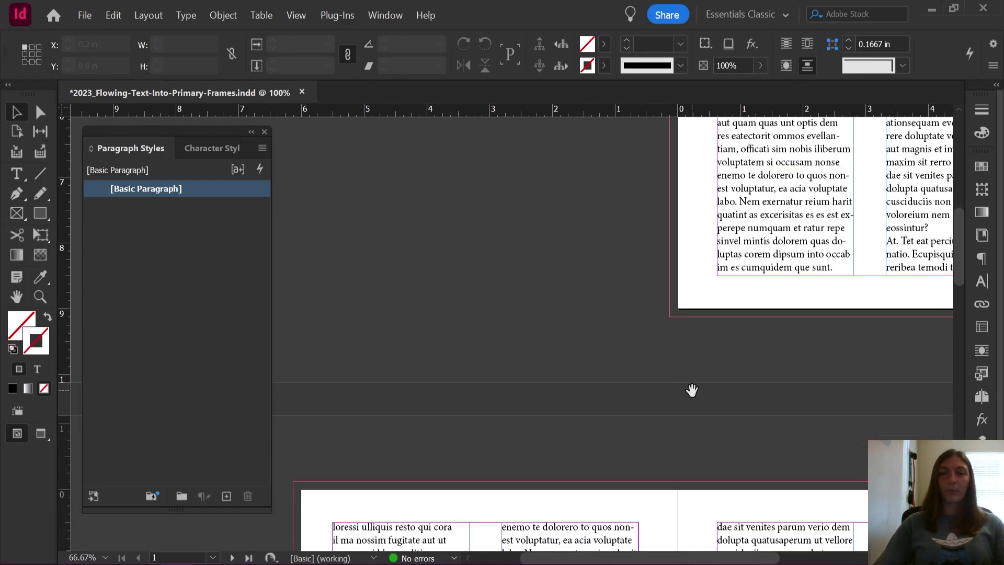
{"action": "scroll", "coordinate": [691, 390], "scroll_direction": "down", "scroll_amount": 4}
{"action": "scroll", "coordinate": [591, 331], "scroll_direction": "down", "scroll_amount": 1}
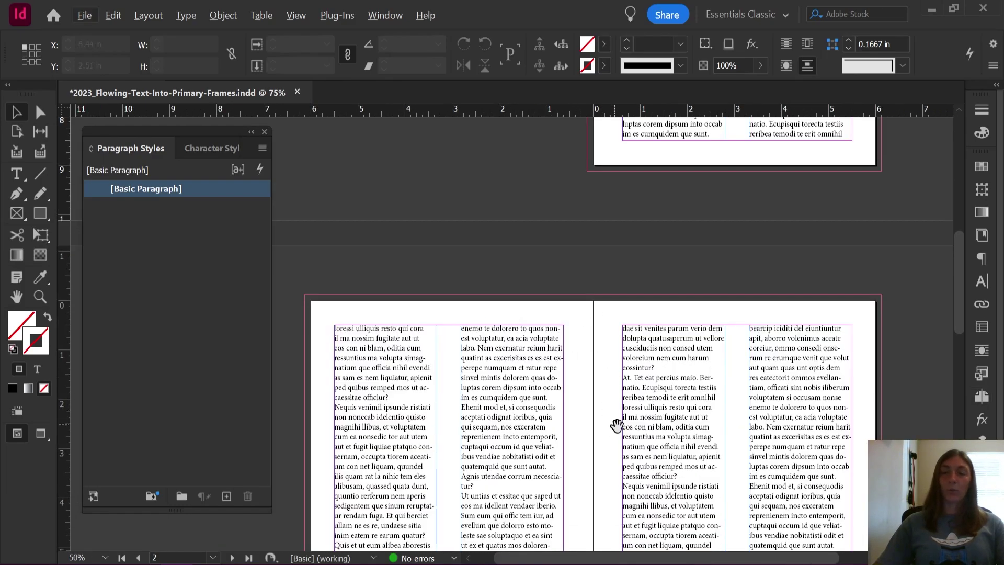
{"action": "scroll", "coordinate": [617, 424], "scroll_direction": "down", "scroll_amount": 4}
{"action": "scroll", "coordinate": [617, 424], "scroll_direction": "left", "scroll_amount": 1}
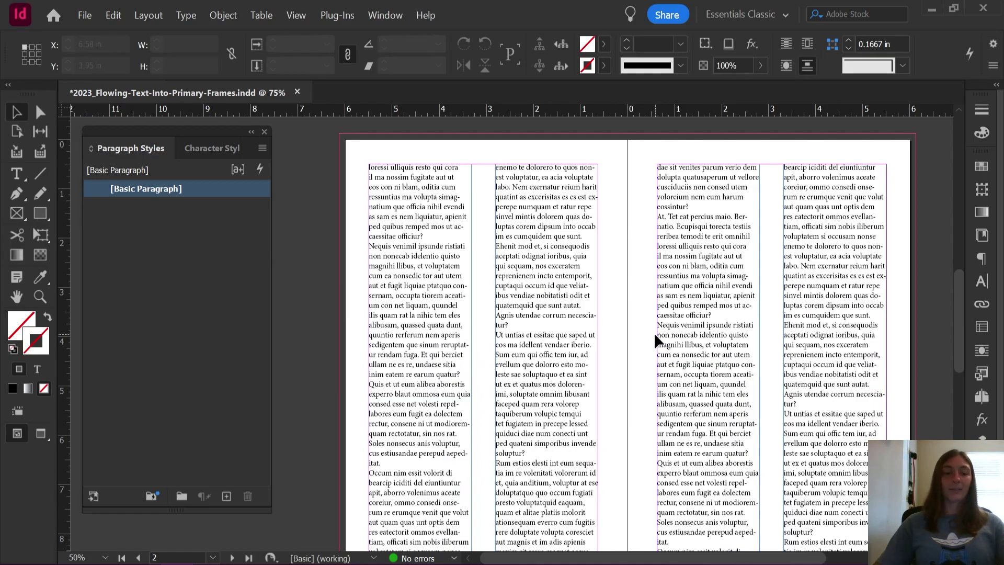
{"action": "scroll", "coordinate": [654, 335], "scroll_direction": "down", "scroll_amount": 10}
{"action": "scroll", "coordinate": [689, 413], "scroll_direction": "up", "scroll_amount": 11}
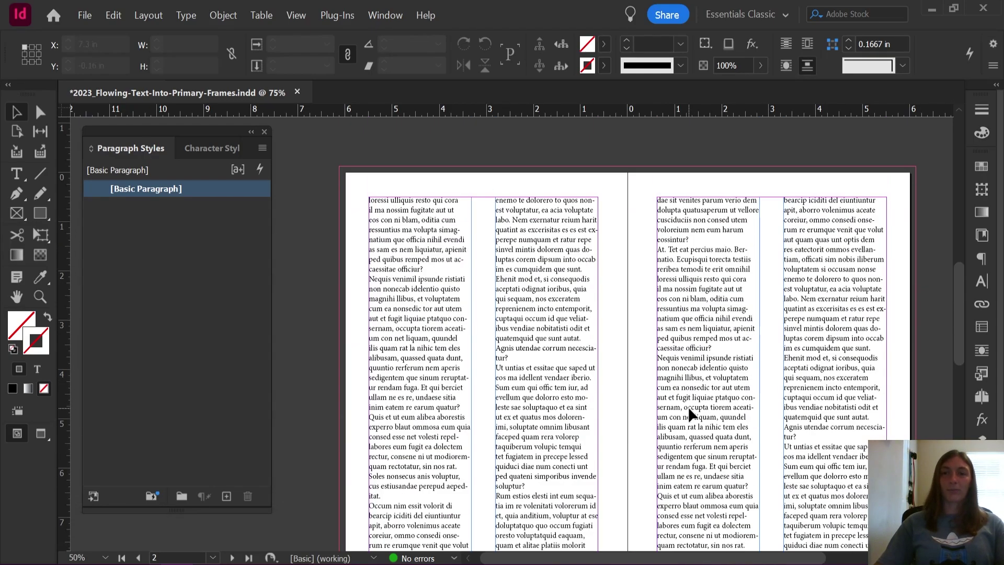
{"action": "scroll", "coordinate": [691, 413], "scroll_direction": "up", "scroll_amount": 15}
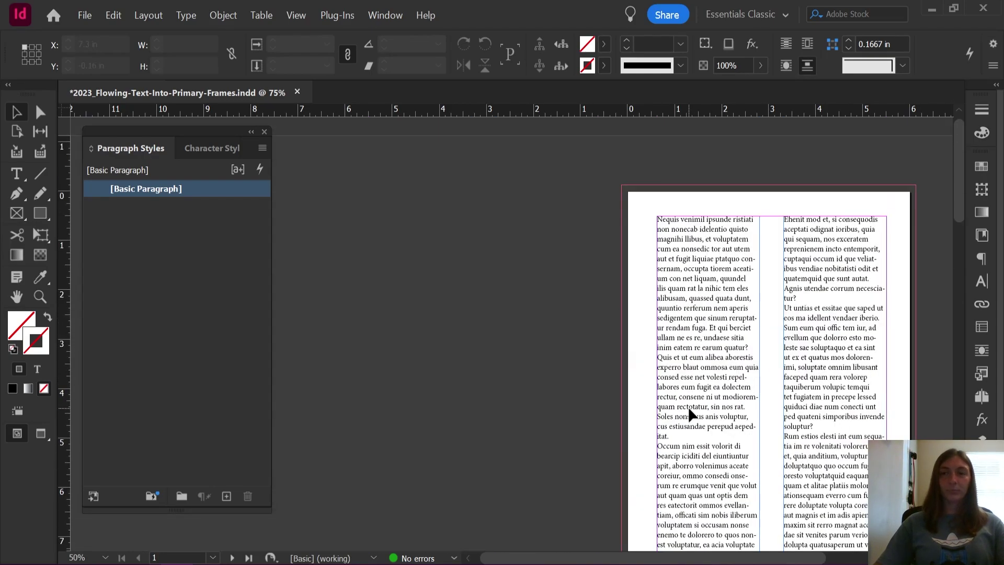